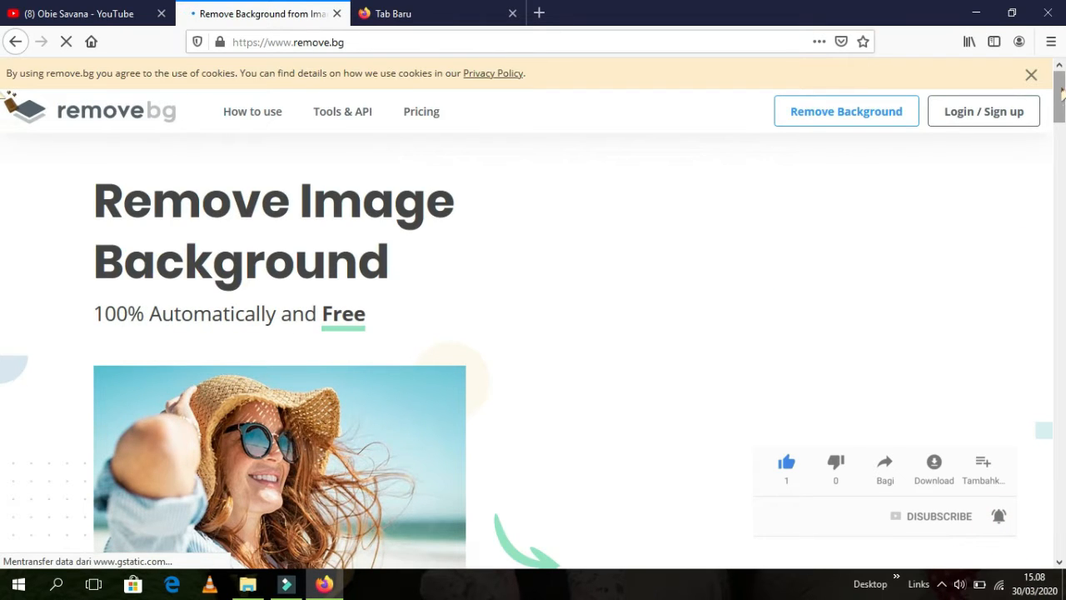
Step: Upload the image FOTO 4X6 from the Data (D:) drive for background removal
{"action": "mouse_move", "coordinate": [1062, 94]}
{"action": "left_mouse_down"}
{"action": "mouse_move", "coordinate": [1063, 117]}
{"action": "mouse_move", "coordinate": [1064, 93]}
{"action": "left_mouse_up"}
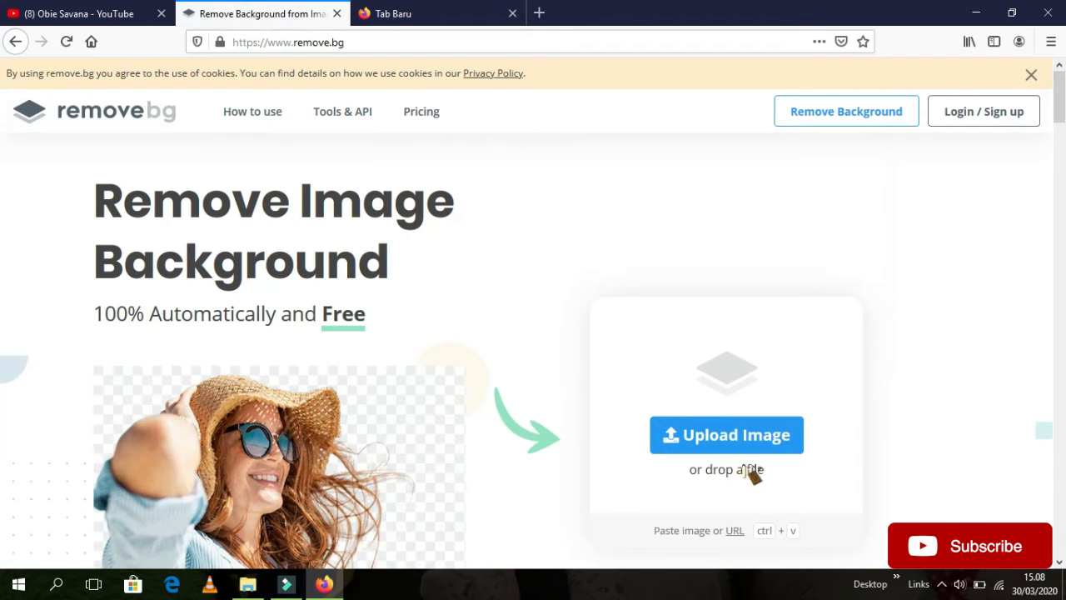
{"action": "left_click", "coordinate": [731, 437]}
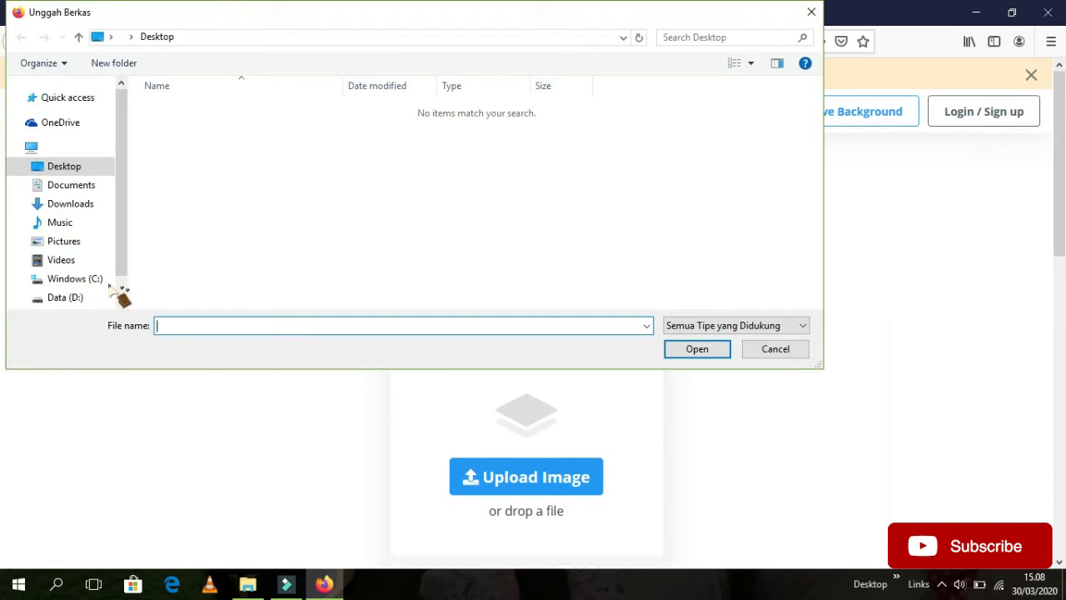
{"action": "left_click", "coordinate": [65, 297]}
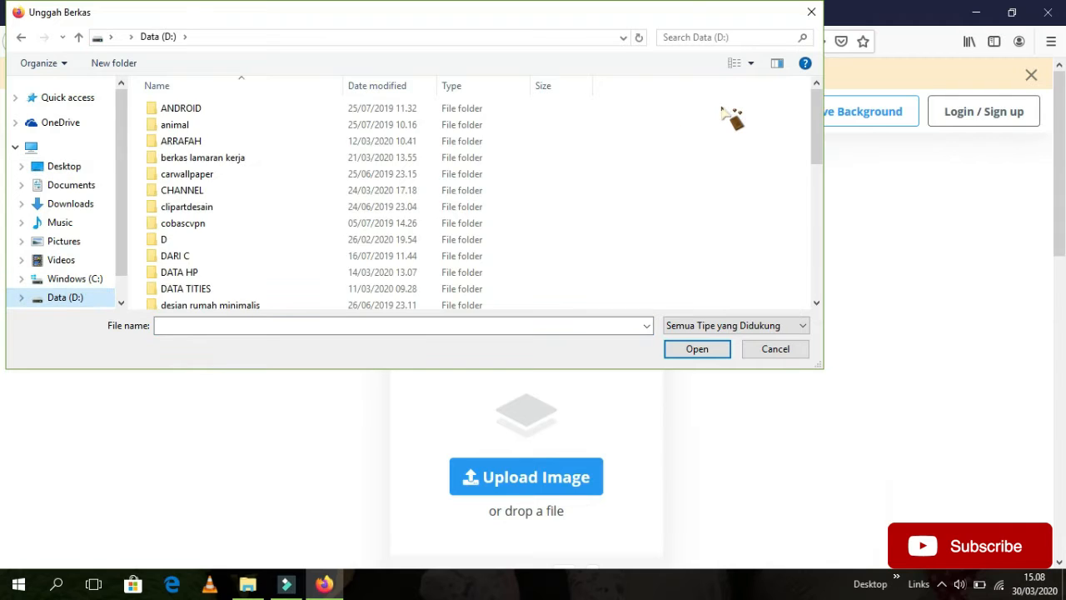
{"action": "left_click_drag", "start_coordinate": [816, 116], "coordinate": [823, 321]}
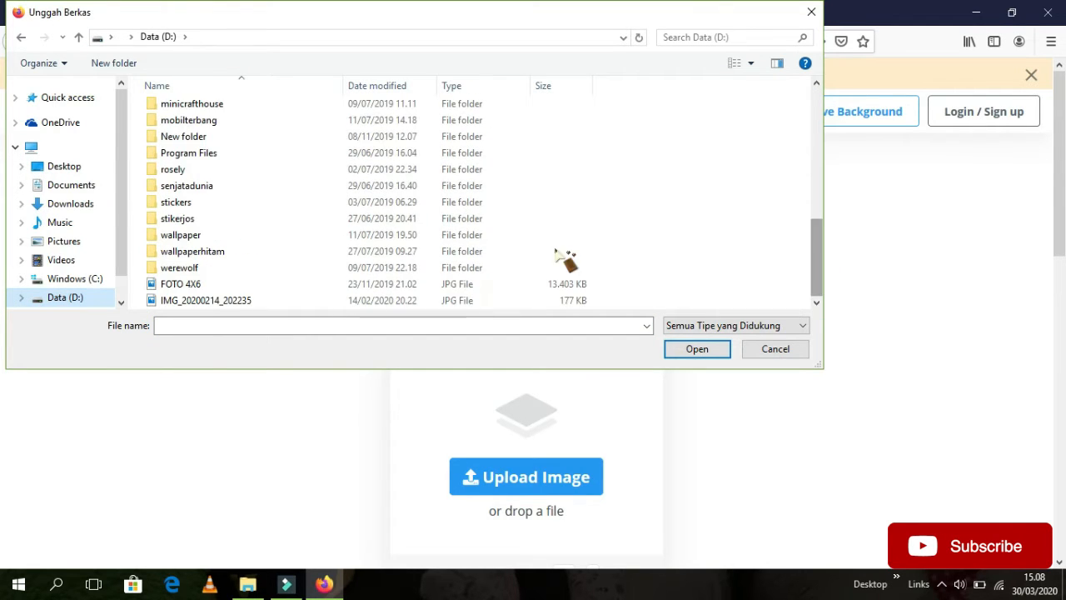
{"action": "left_click", "coordinate": [271, 287]}
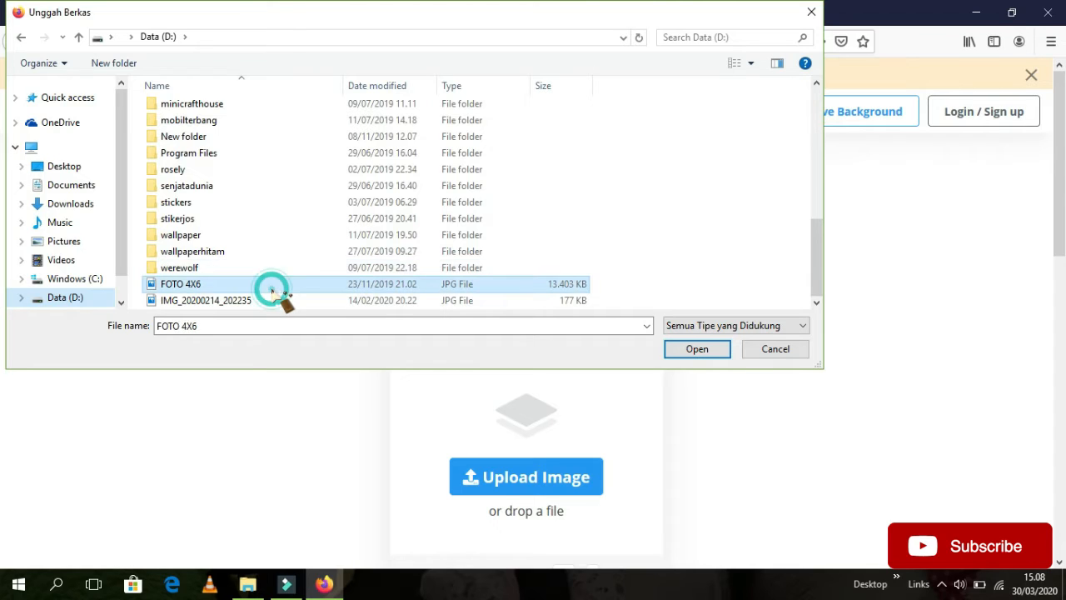
{"action": "left_click", "coordinate": [696, 350]}
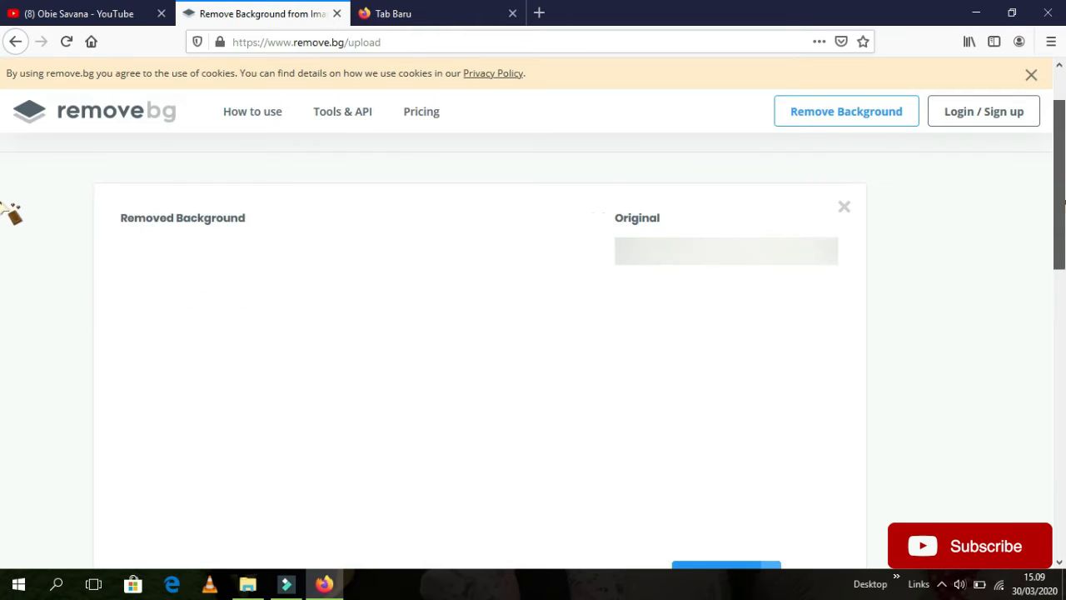
Step: Zoom the page out to 80%, open the cut-out photo for editing and display the solid color backgrounds
{"action": "key", "text": "ctrl+minus"}
{"action": "key", "text": "ctrl+minus"}
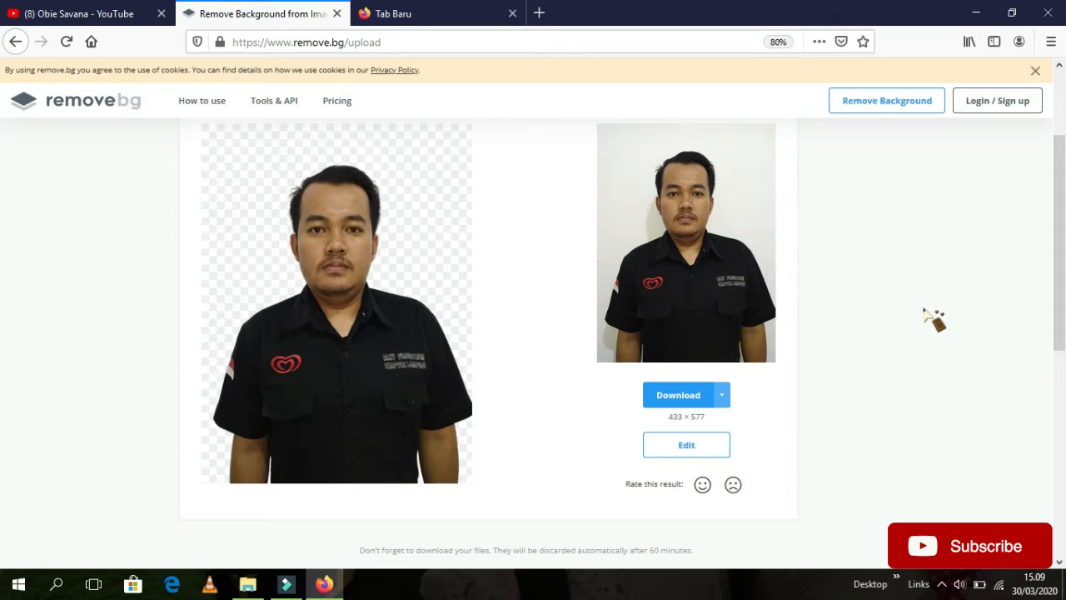
{"action": "left_click", "coordinate": [698, 446]}
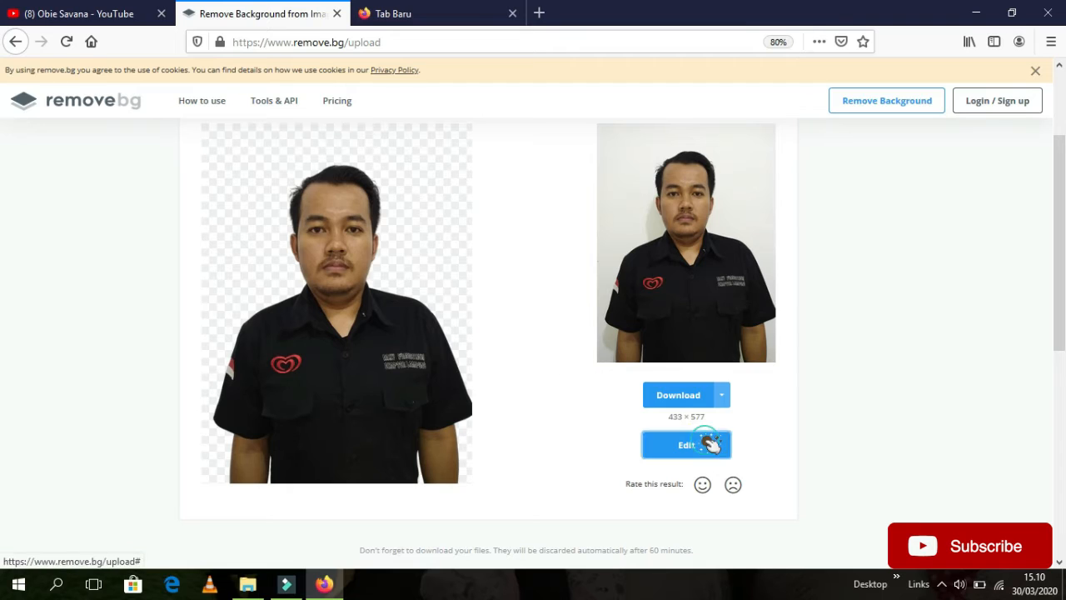
{"action": "left_click", "coordinate": [707, 446]}
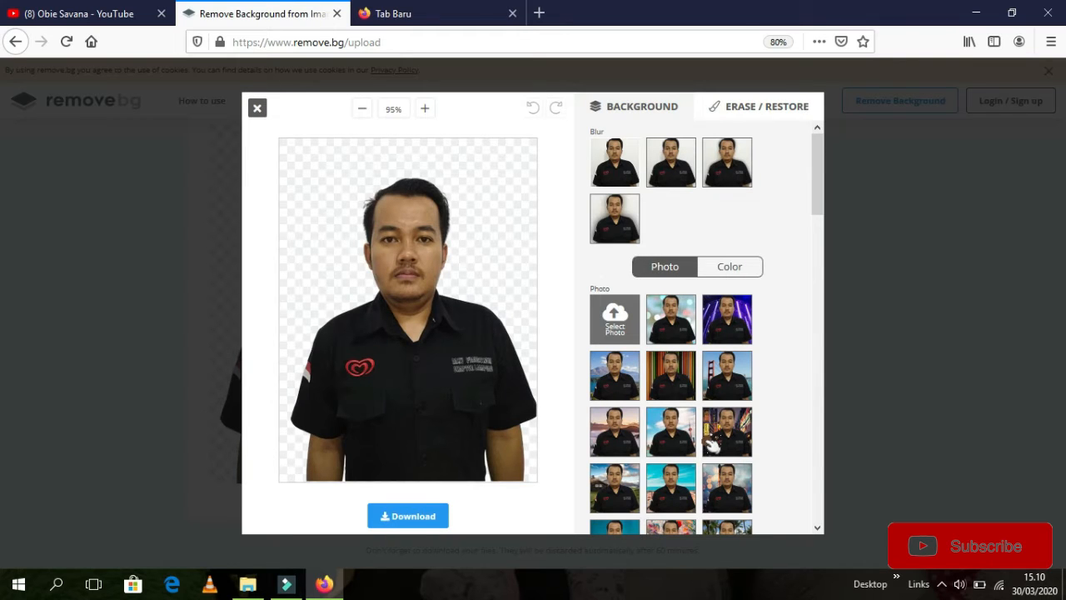
{"action": "left_click", "coordinate": [742, 267]}
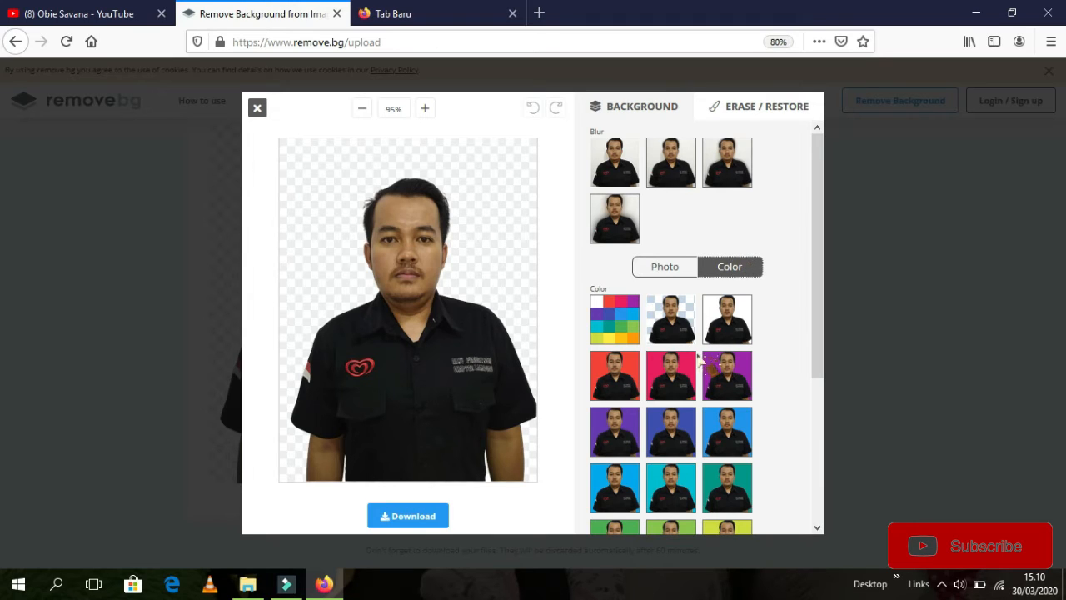
Step: Try red, pink, purple and cyan preset backgrounds behind the portrait and look through the remaining colors
{"action": "left_click", "coordinate": [614, 382]}
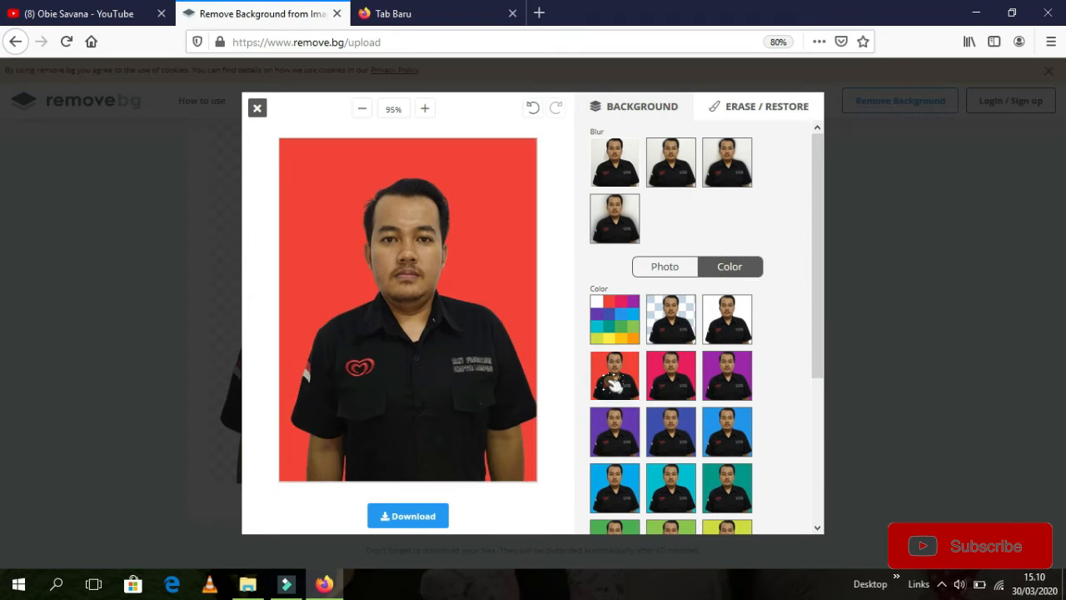
{"action": "left_click", "coordinate": [672, 387]}
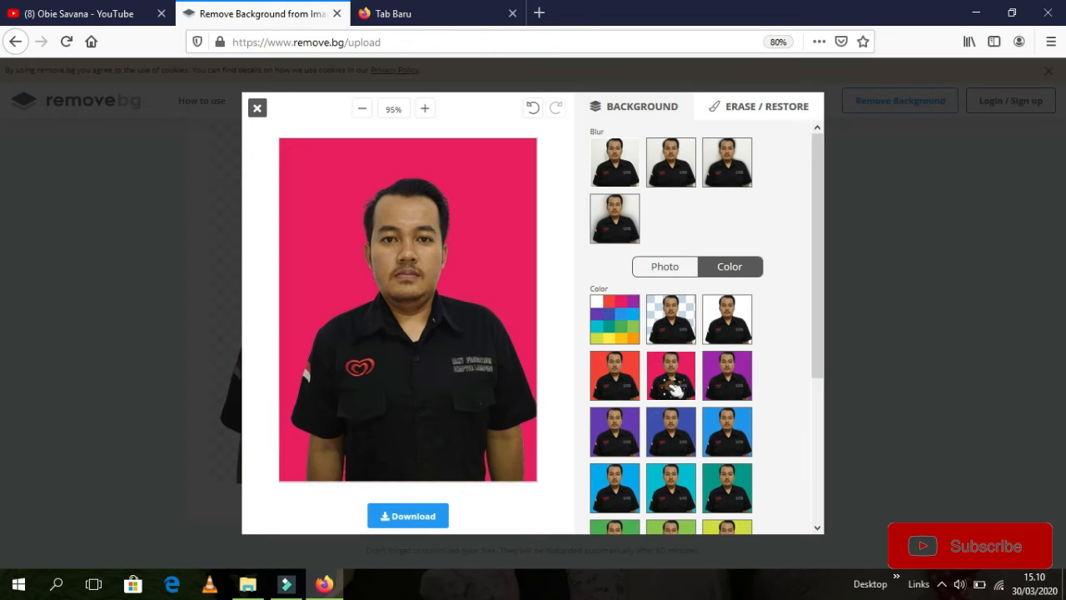
{"action": "left_click", "coordinate": [626, 431]}
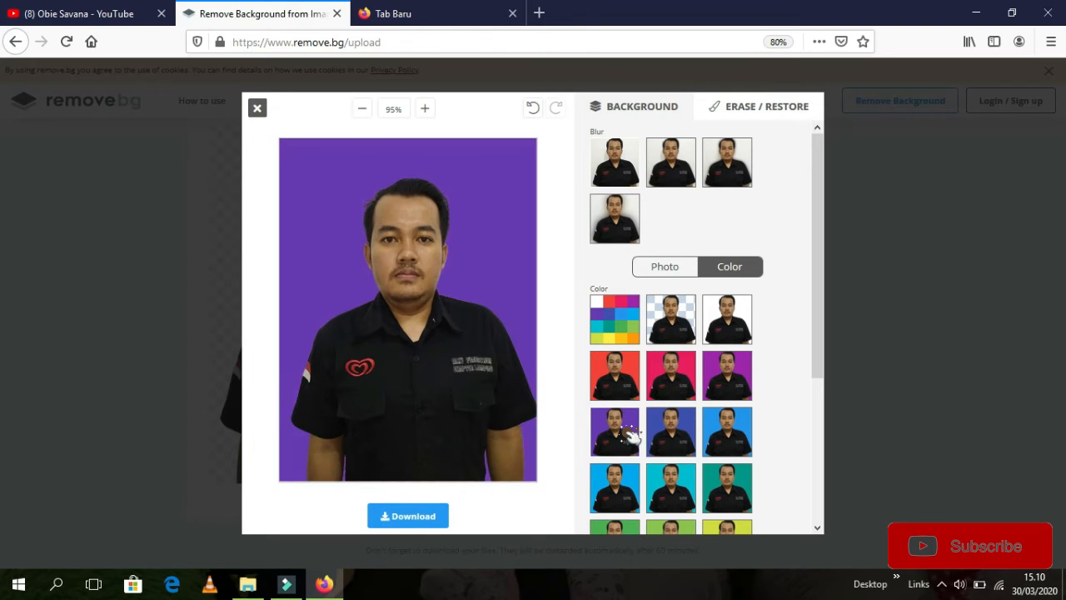
{"action": "left_click", "coordinate": [665, 486]}
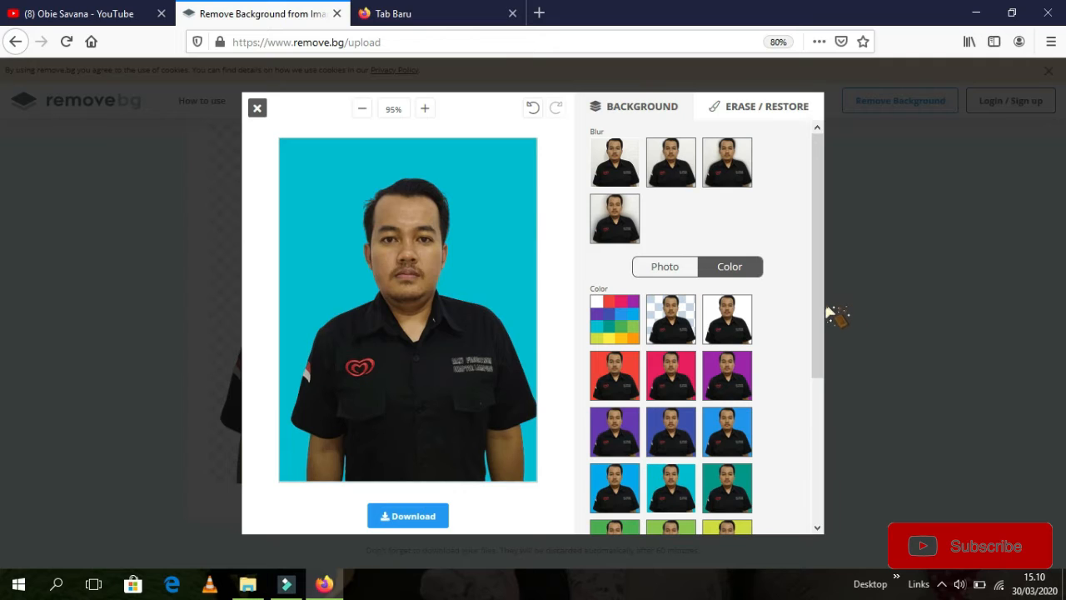
{"action": "left_click_drag", "start_coordinate": [820, 304], "coordinate": [822, 459]}
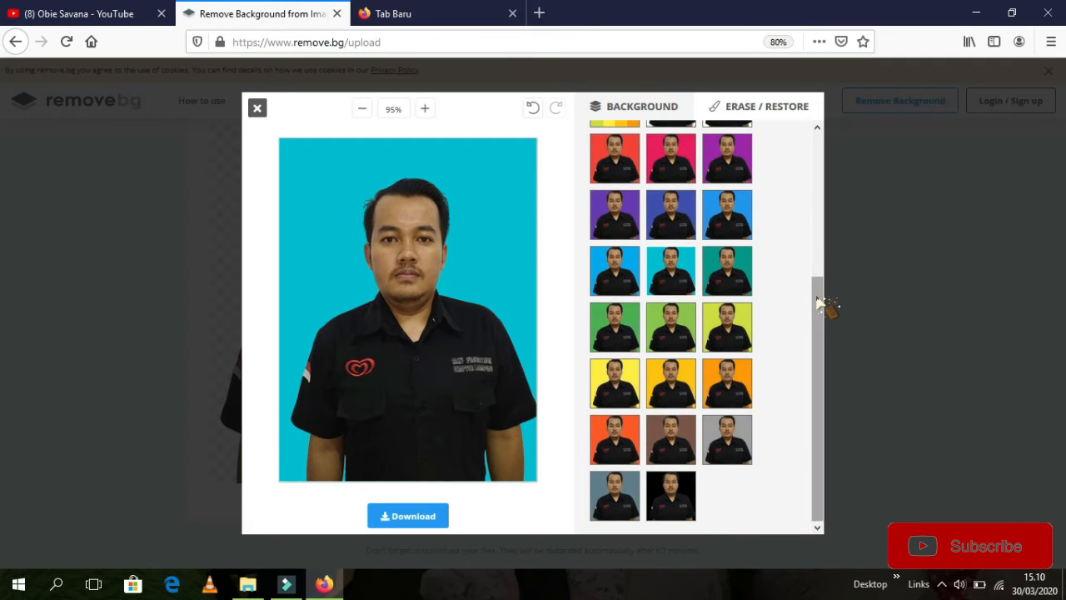
{"action": "left_click_drag", "start_coordinate": [818, 297], "coordinate": [818, 127]}
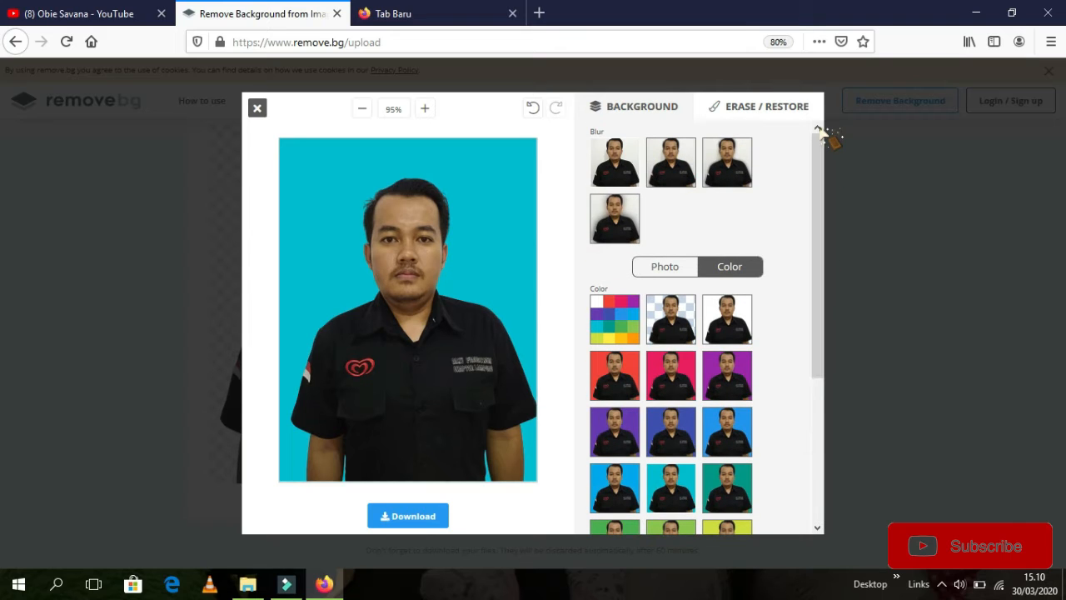
Step: Apply the preset red color as the portrait's background
{"action": "left_click", "coordinate": [743, 106]}
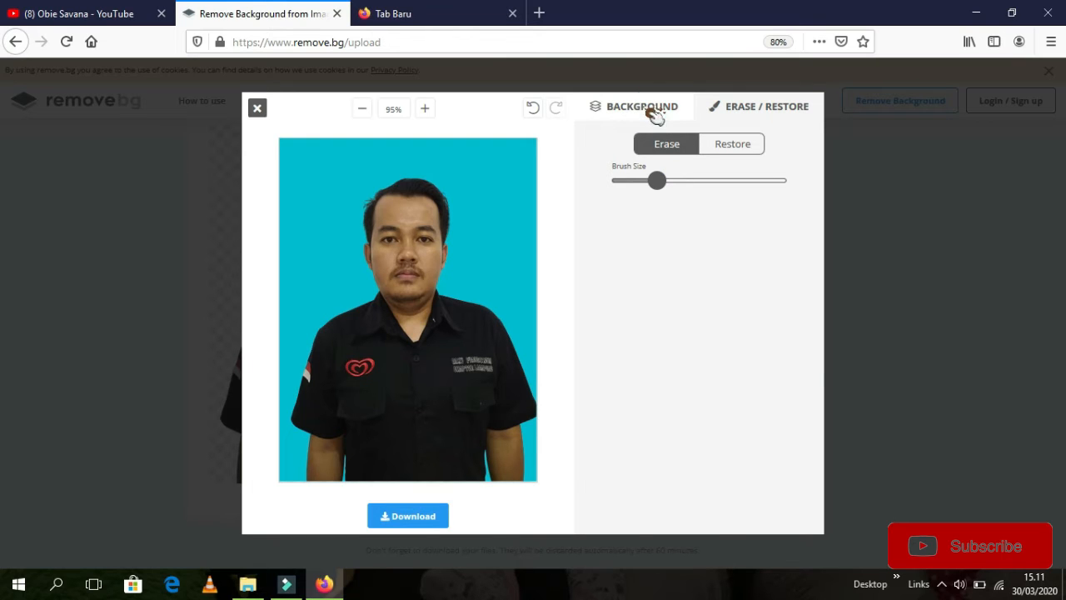
{"action": "left_click", "coordinate": [654, 114]}
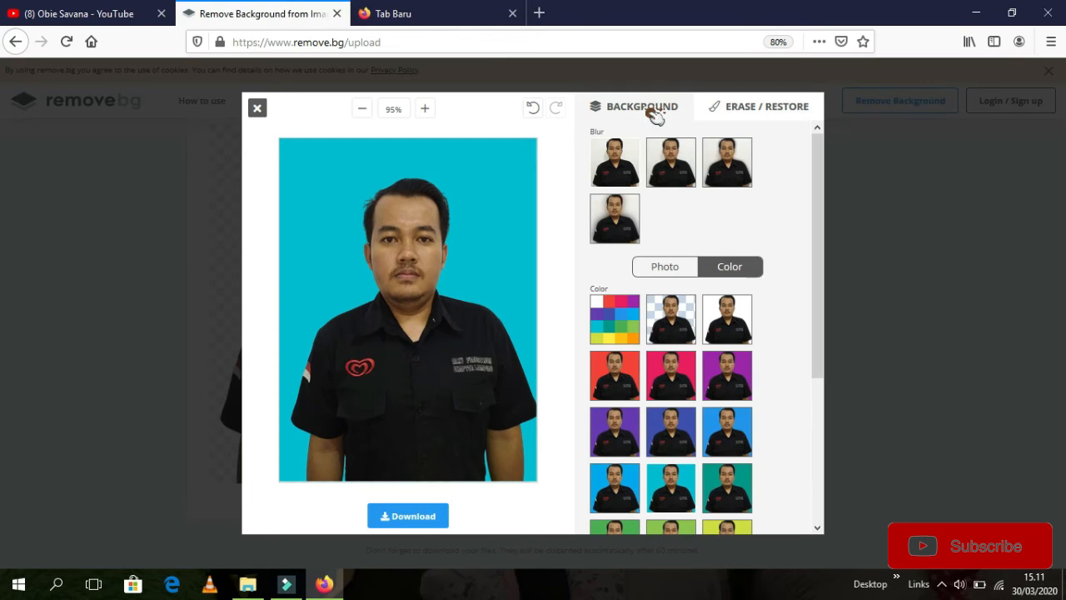
{"action": "left_click", "coordinate": [624, 379]}
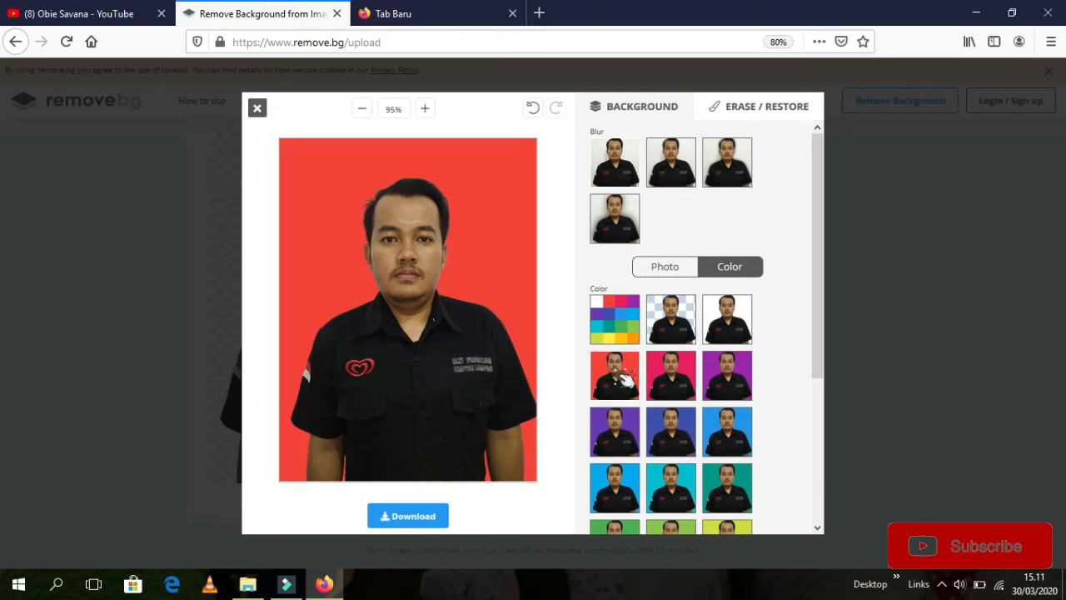
Step: Try different Erase brush sizes and the Restore mode, then return to the background color options
{"action": "left_click", "coordinate": [752, 108]}
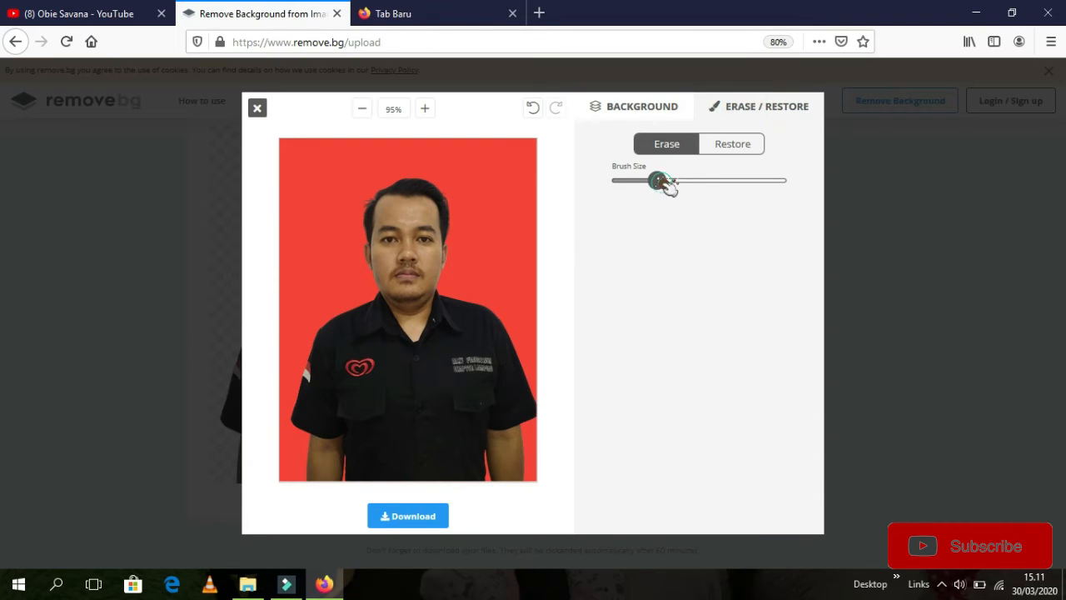
{"action": "left_click", "coordinate": [707, 184]}
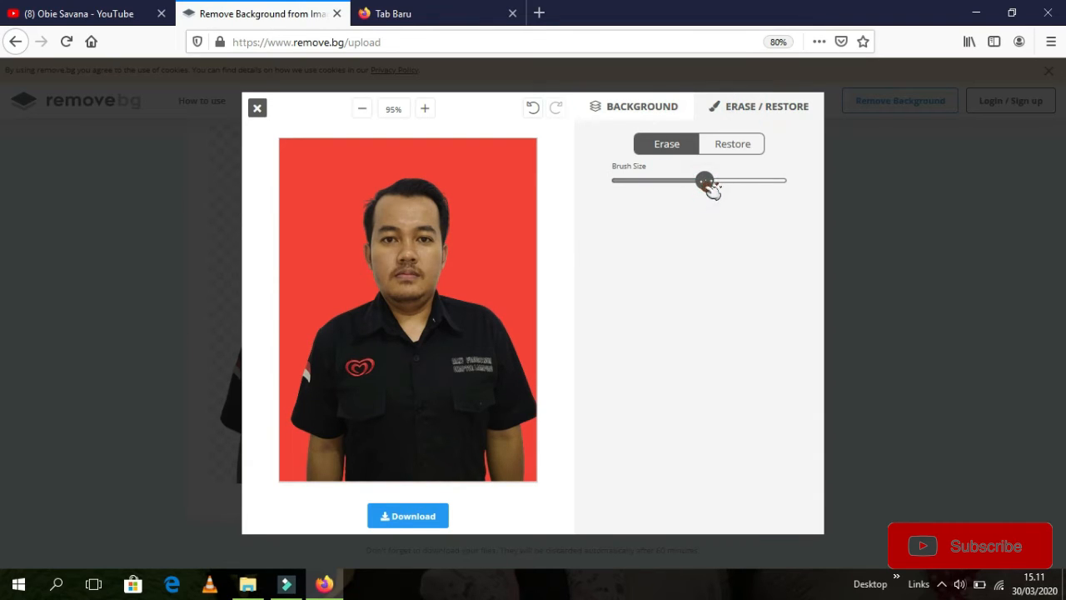
{"action": "left_click_drag", "start_coordinate": [709, 186], "coordinate": [766, 189]}
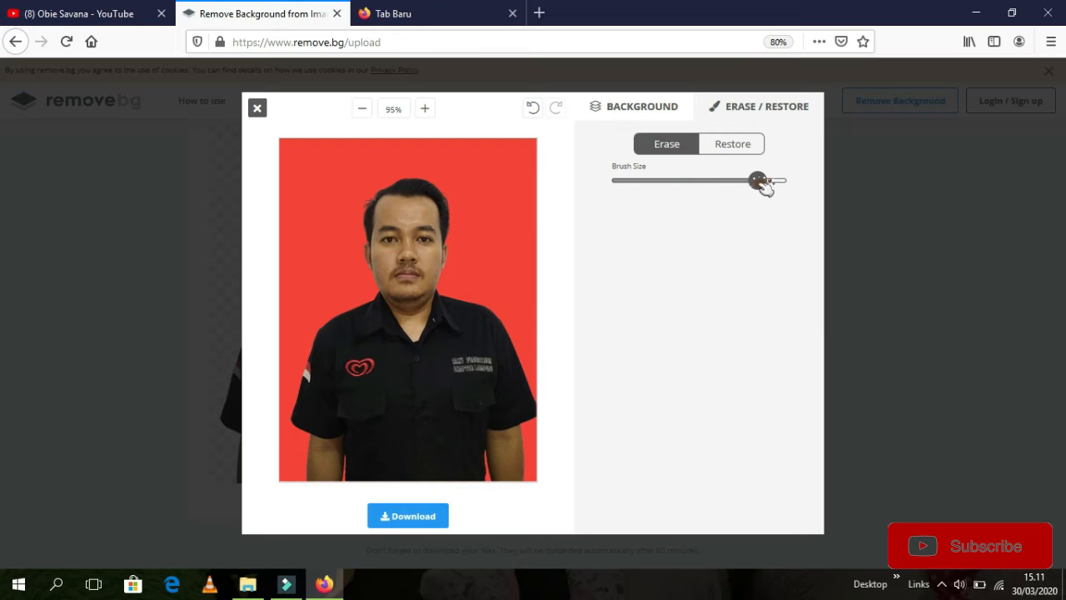
{"action": "left_click", "coordinate": [673, 183]}
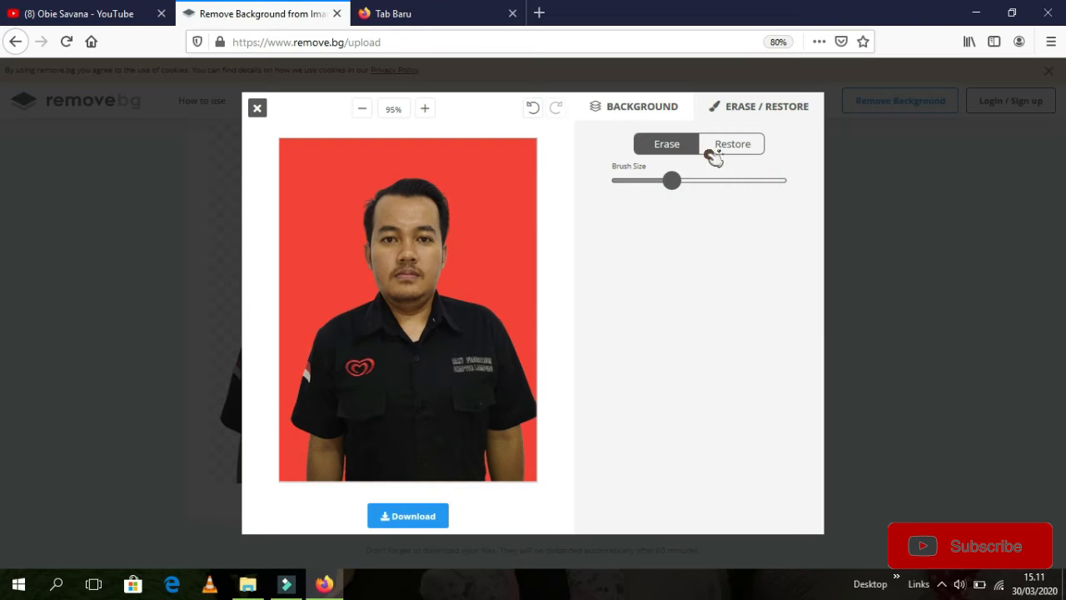
{"action": "left_click", "coordinate": [744, 142]}
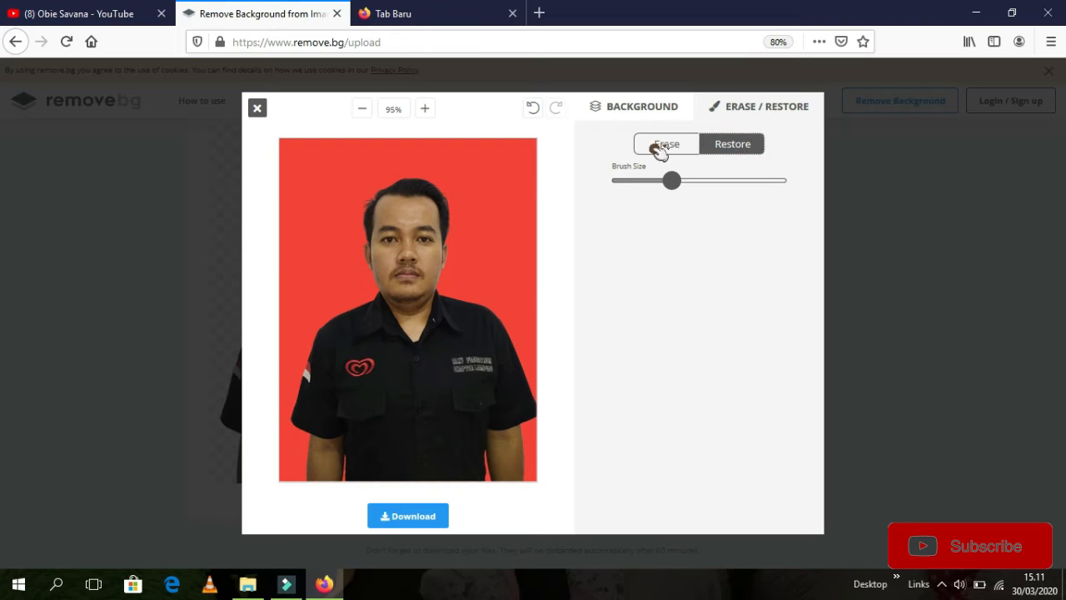
{"action": "left_click", "coordinate": [650, 108]}
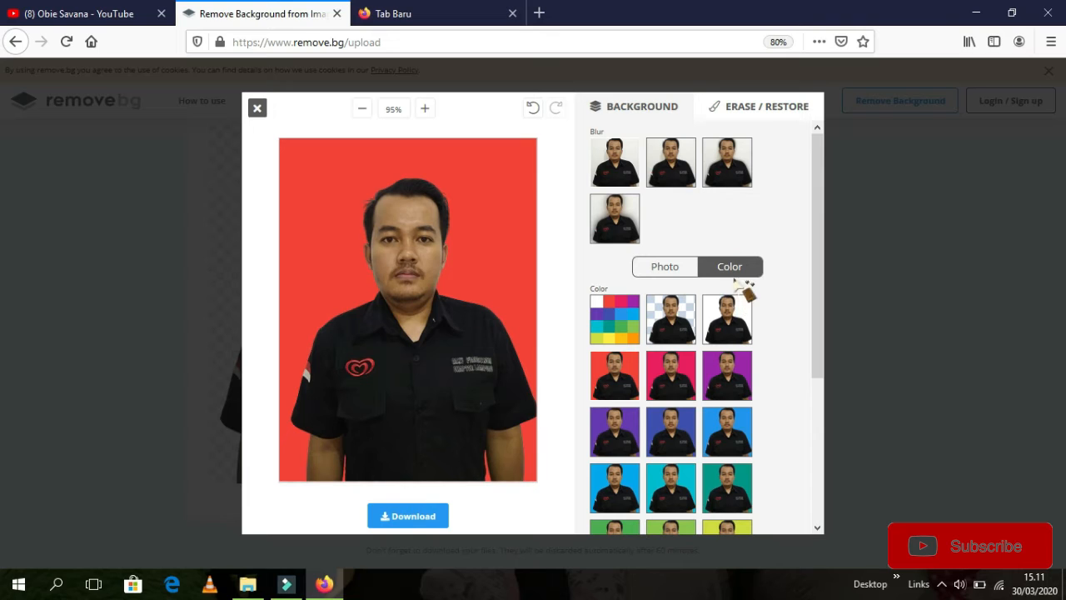
Step: Replace the background with the custom deeper red #e51e0f
{"action": "left_click", "coordinate": [618, 321]}
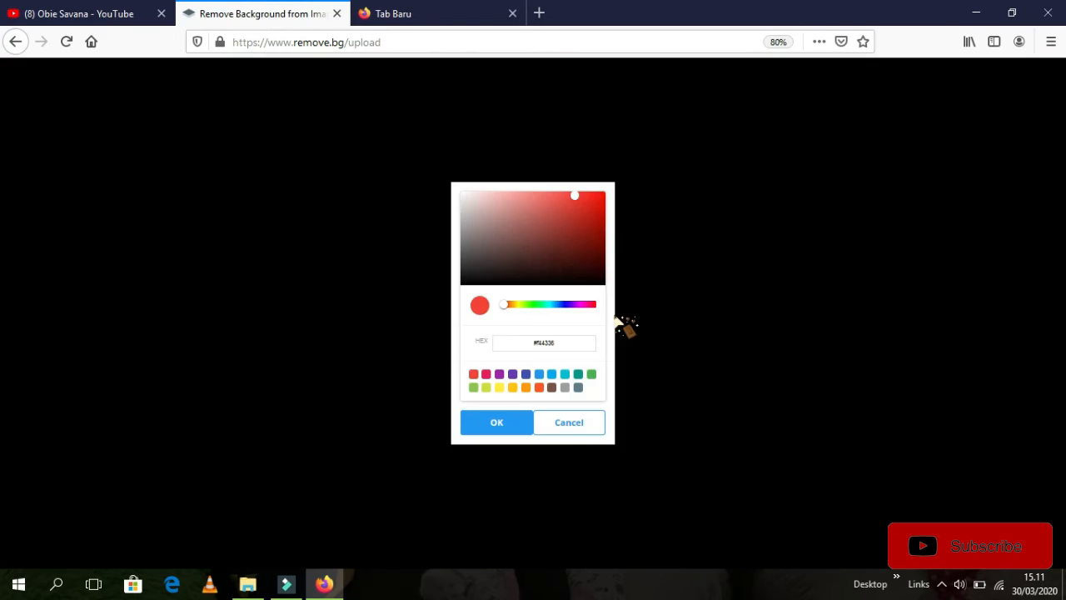
{"action": "left_click", "coordinate": [595, 201]}
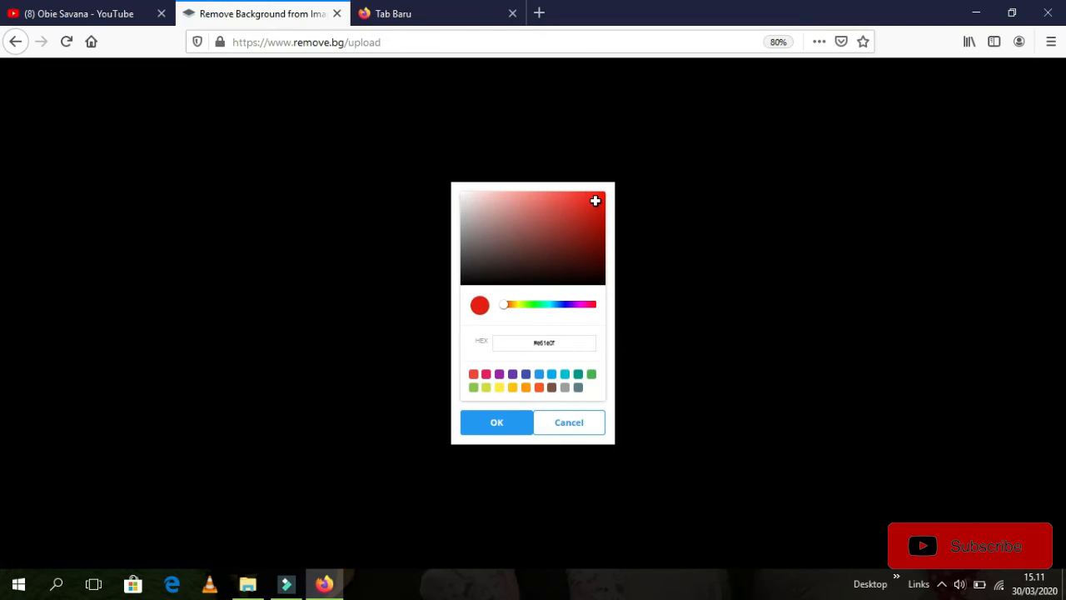
{"action": "left_click", "coordinate": [498, 429]}
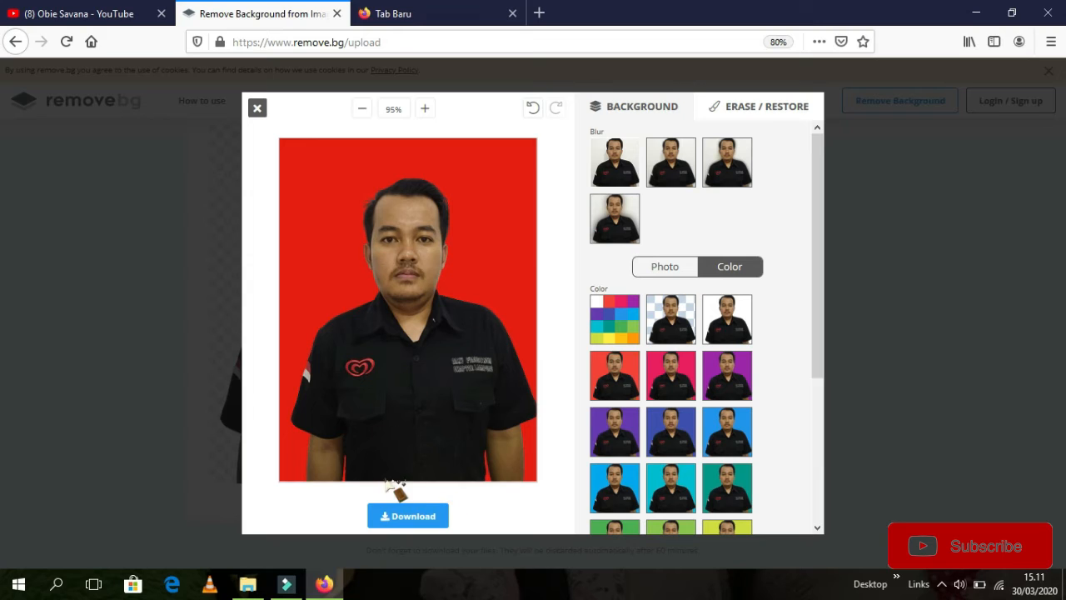
Step: Download the edited photo and save it as the file FOTO_4X6-removebg-preview.png
{"action": "left_click", "coordinate": [413, 516]}
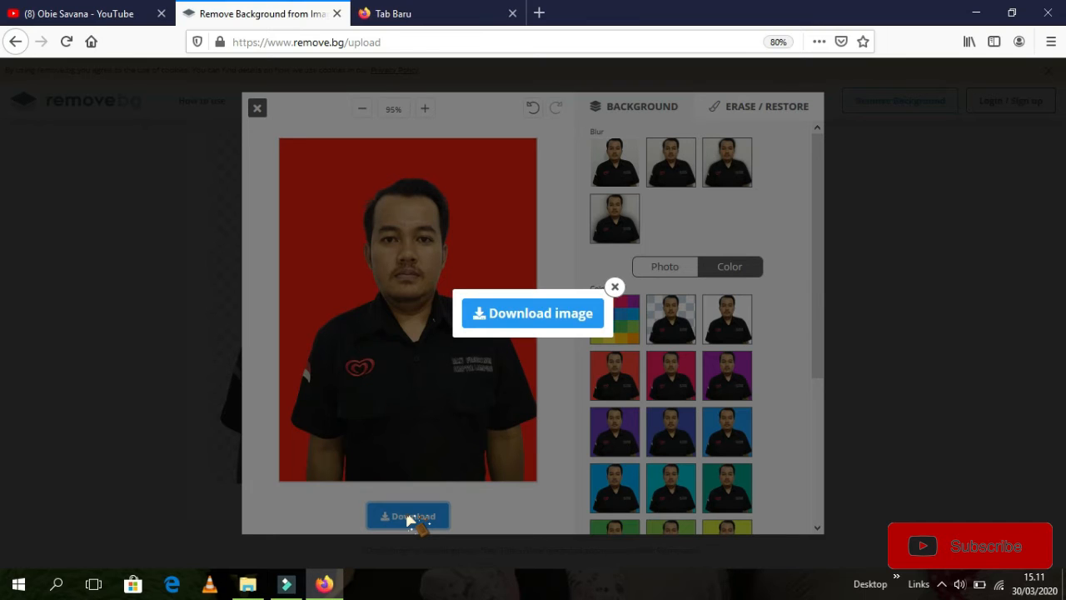
{"action": "left_click", "coordinate": [576, 317]}
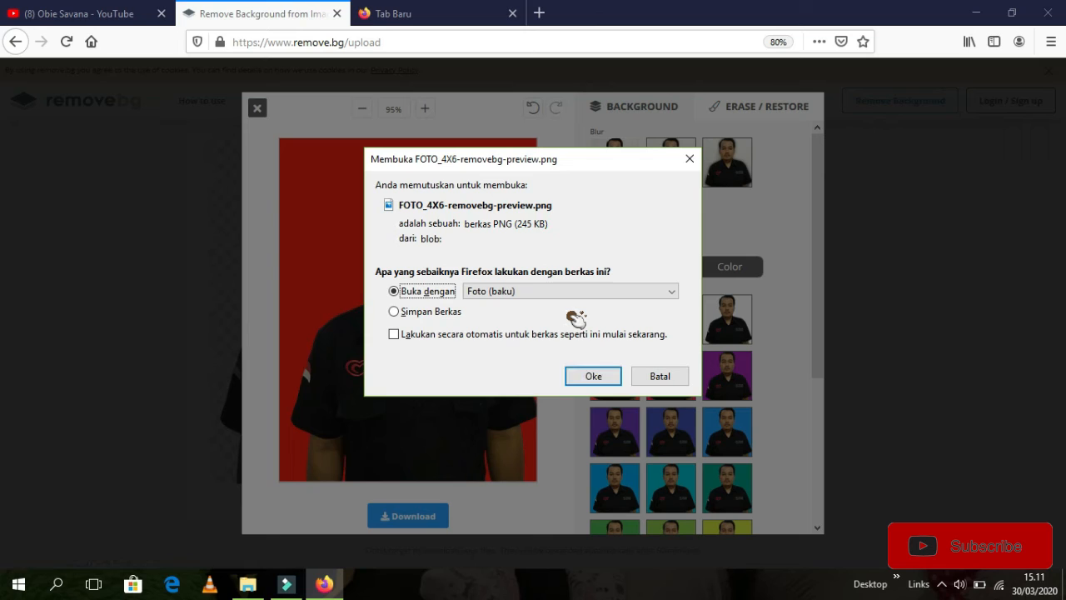
{"action": "left_click", "coordinate": [464, 313]}
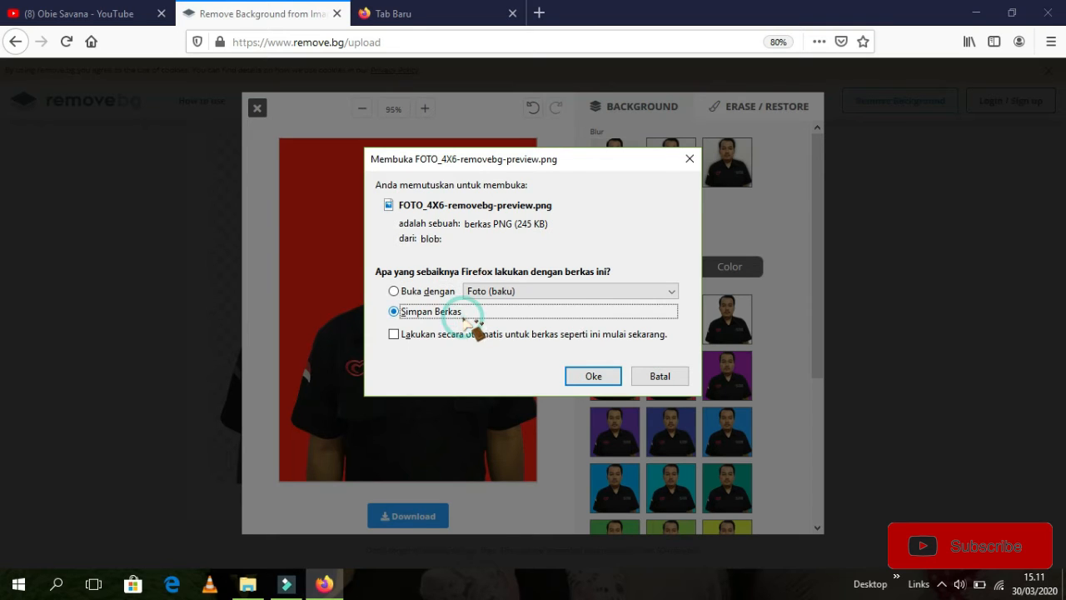
{"action": "left_click", "coordinate": [590, 378]}
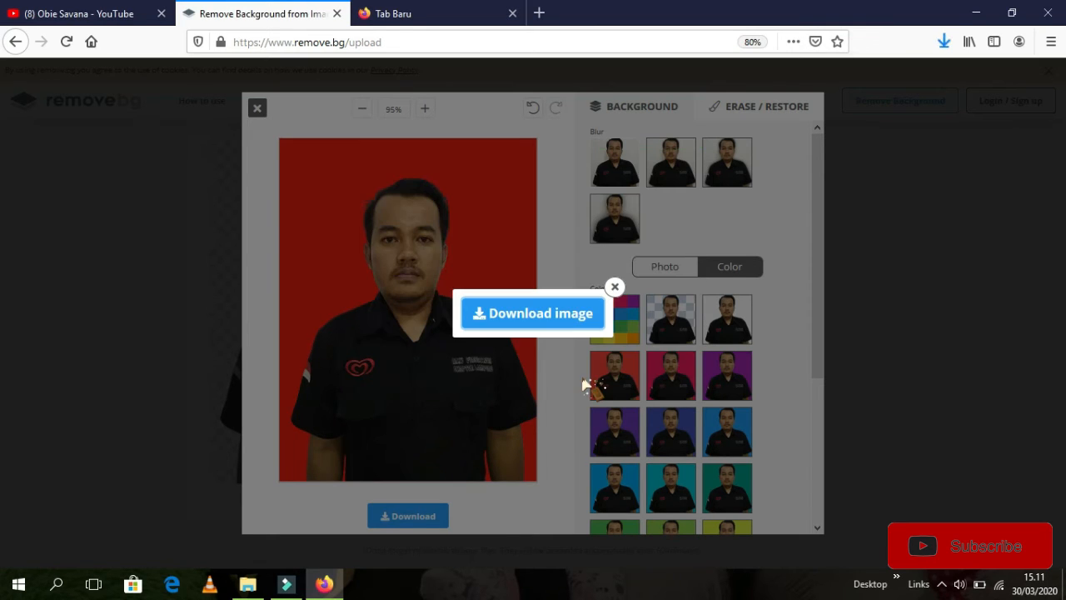
Step: Open the downloaded photo in the photo viewer to check its red background, then close the viewer
{"action": "left_click", "coordinate": [949, 42]}
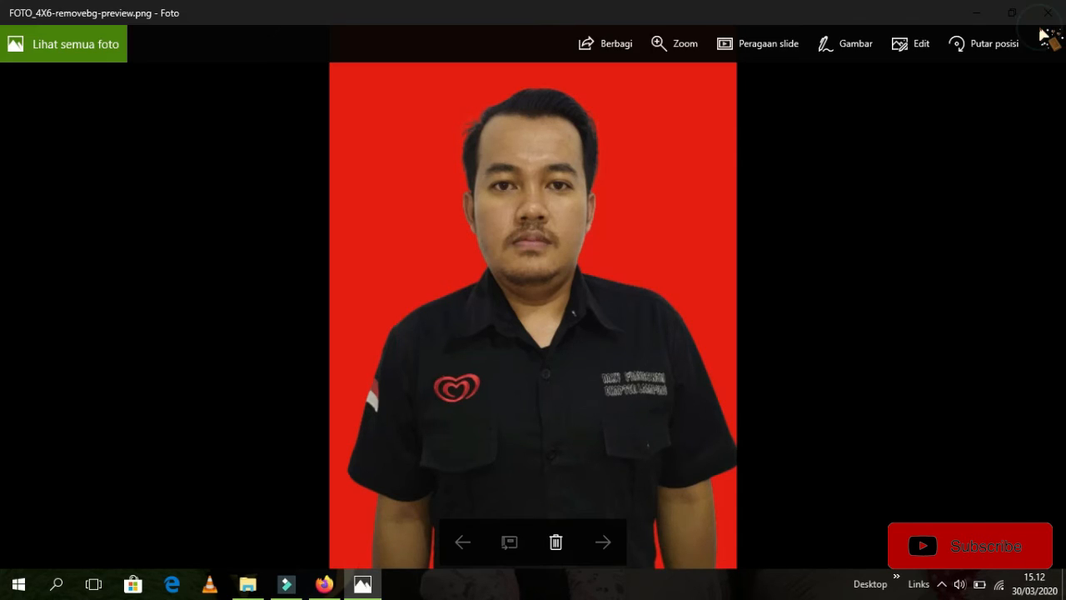
{"action": "left_click", "coordinate": [1043, 37]}
{"action": "left_click", "coordinate": [818, 109]}
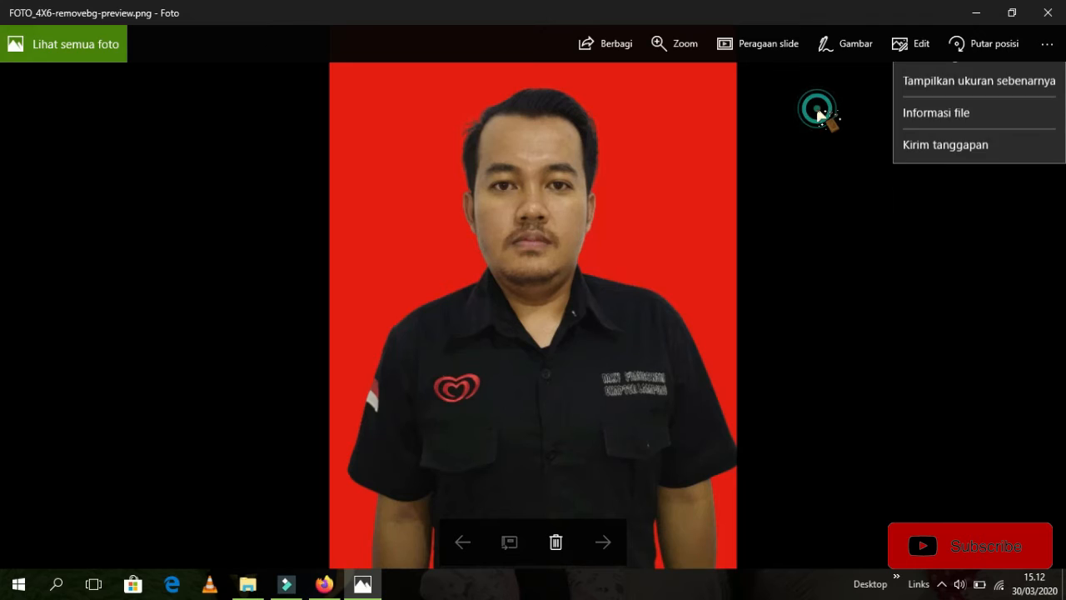
{"action": "left_click", "coordinate": [1047, 14]}
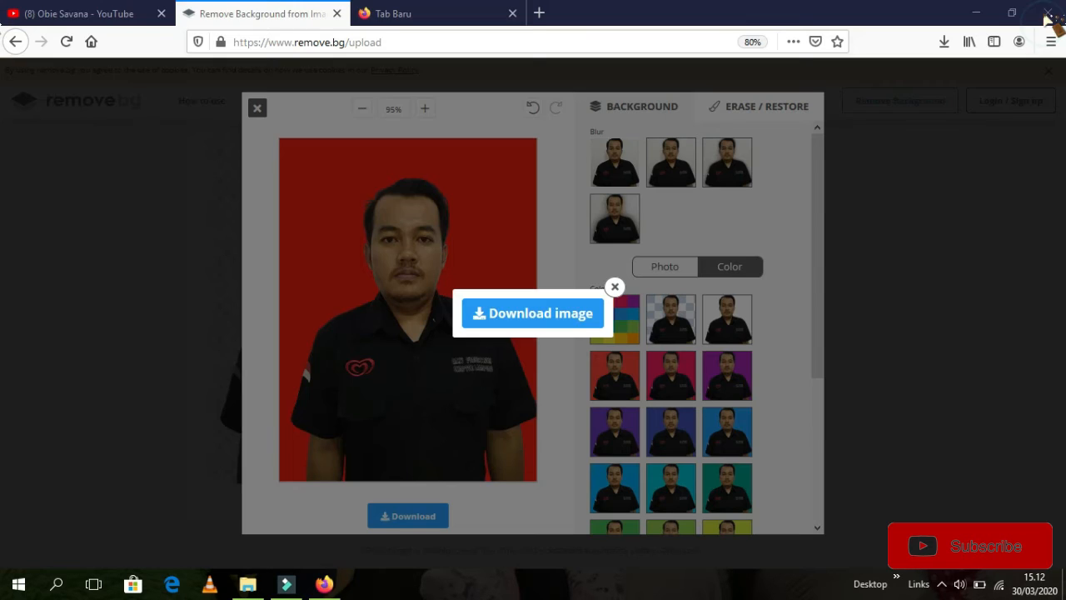
Step: Close the finished portrait's editor and upload the photo IMG_20200214_202235 from the Data (D:) drive for background removal
{"action": "left_click", "coordinate": [614, 287]}
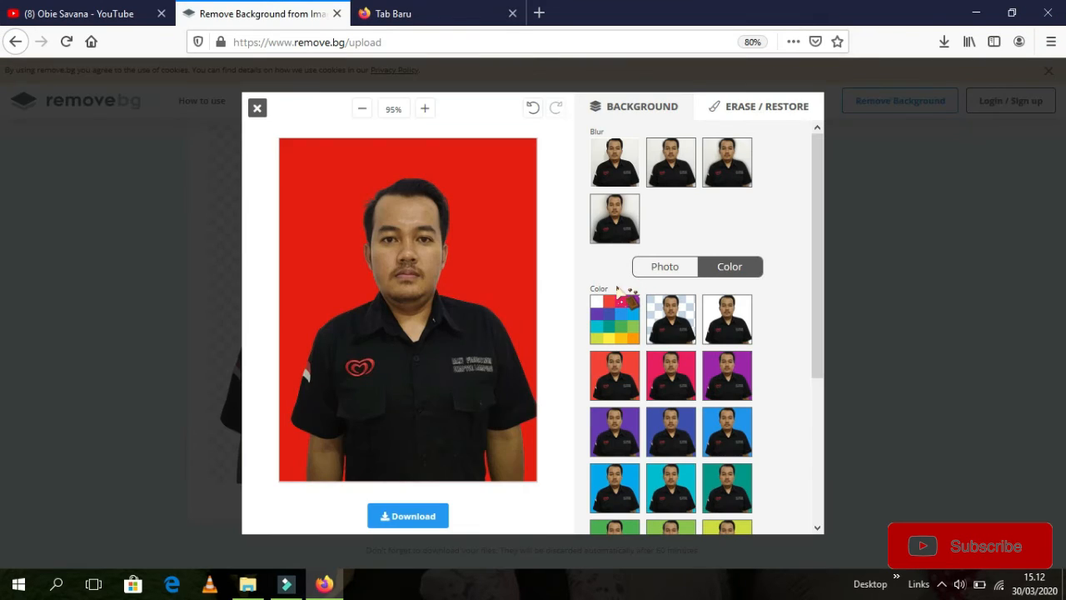
{"action": "left_click", "coordinate": [258, 108]}
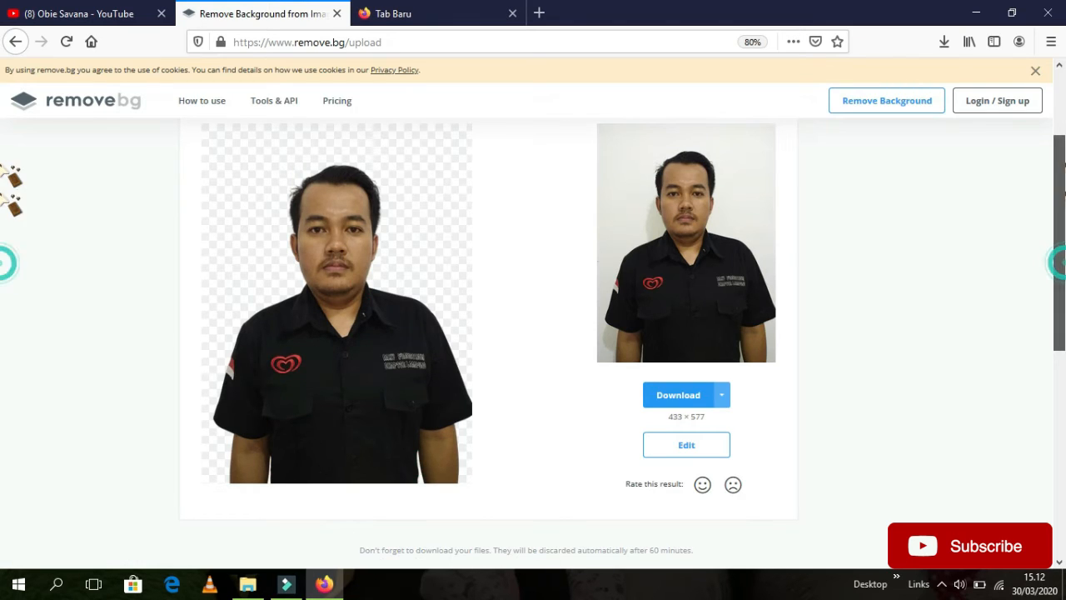
{"action": "scroll", "coordinate": [722, 211], "scroll_direction": "up", "scroll_amount": 3}
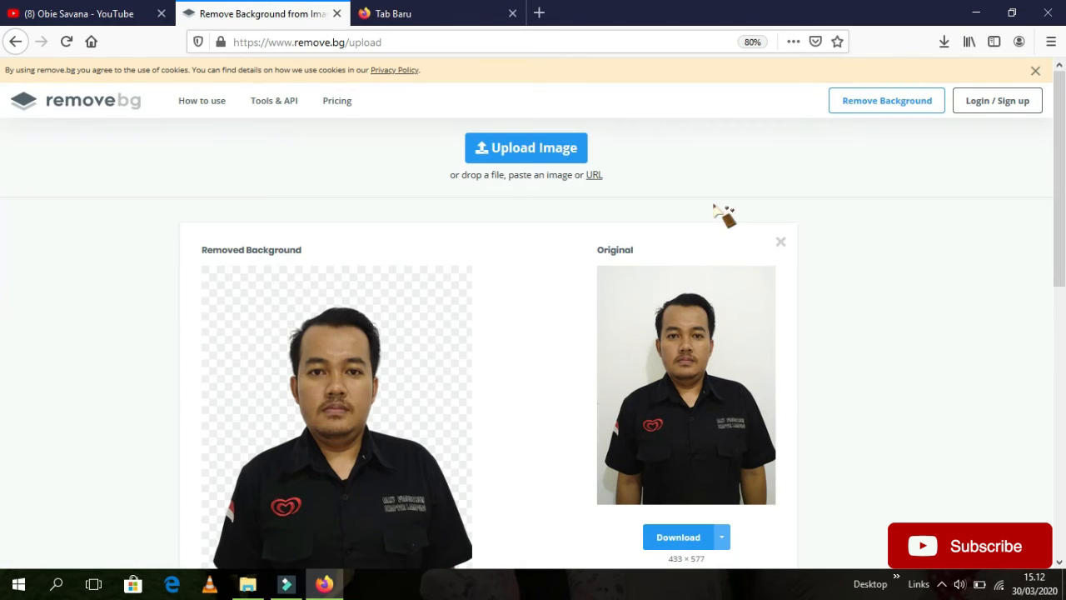
{"action": "left_click", "coordinate": [556, 152]}
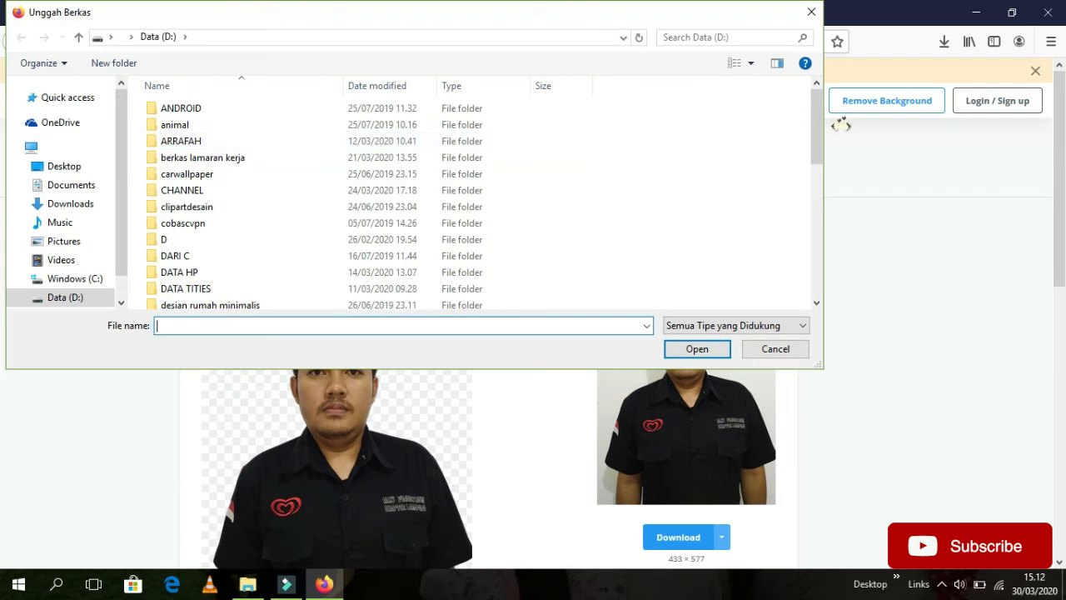
{"action": "left_click_drag", "start_coordinate": [818, 123], "coordinate": [826, 326]}
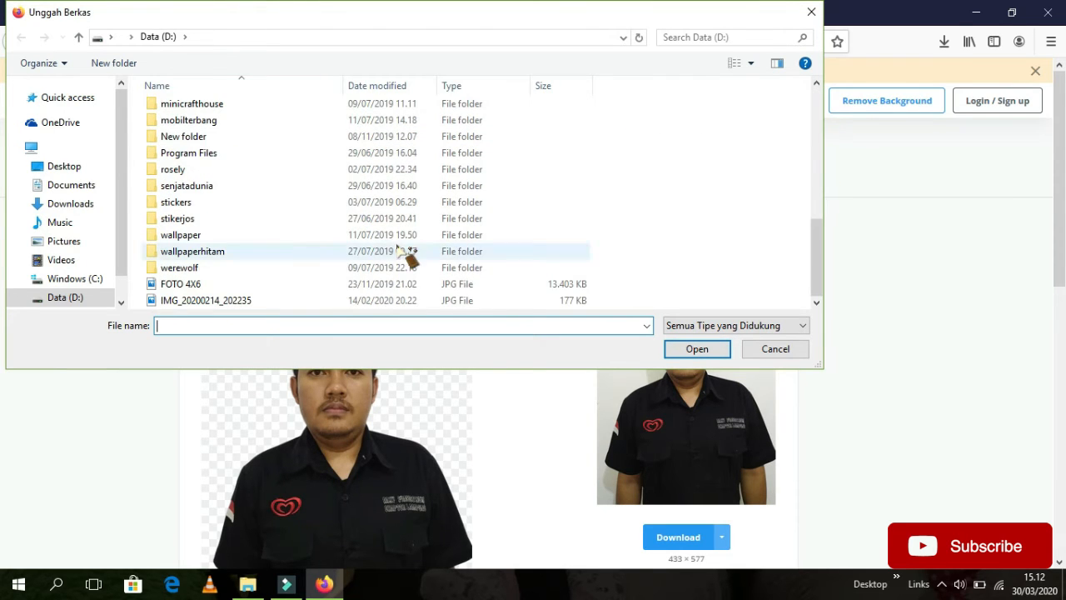
{"action": "left_click", "coordinate": [294, 300]}
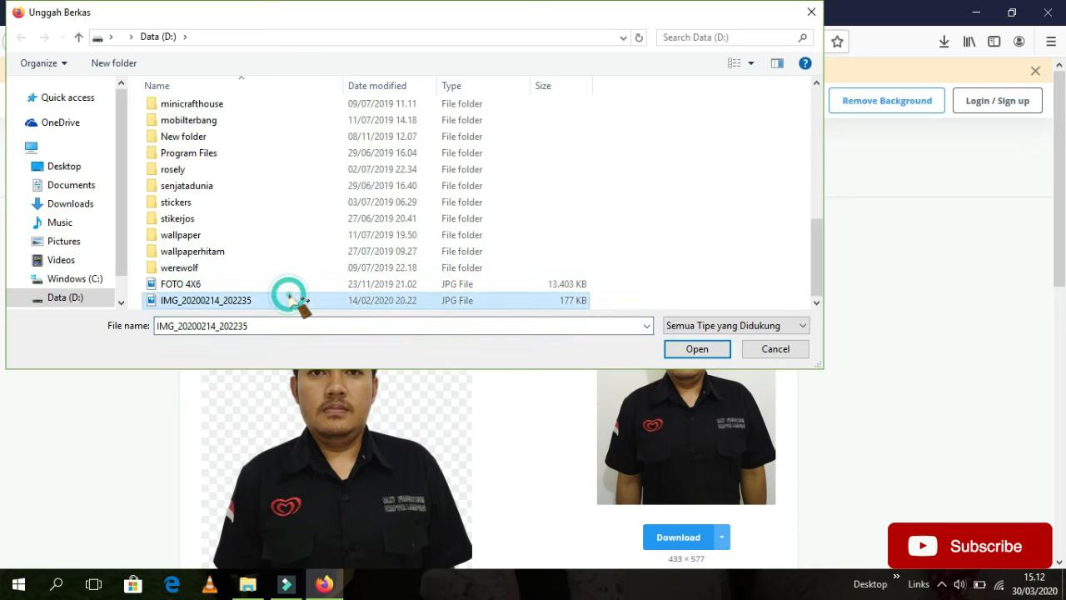
{"action": "left_click", "coordinate": [704, 354]}
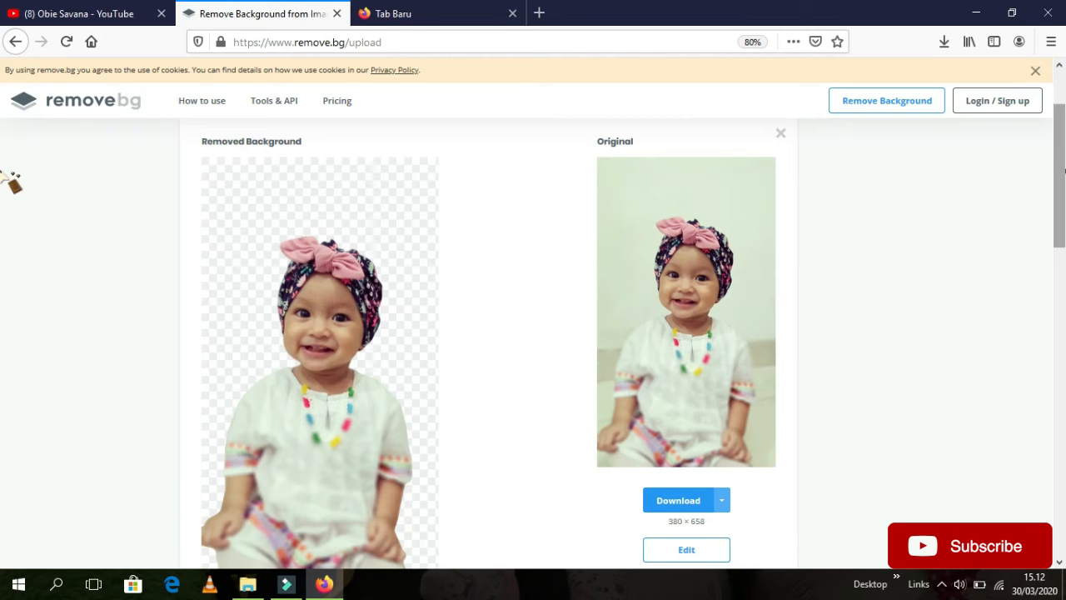
Step: Open the child's cut-out photo for editing, try the pastel bokeh and purple stage-light backgrounds, and apply the red bokeh background
{"action": "scroll", "coordinate": [12, 200], "scroll_direction": "down", "scroll_amount": 2}
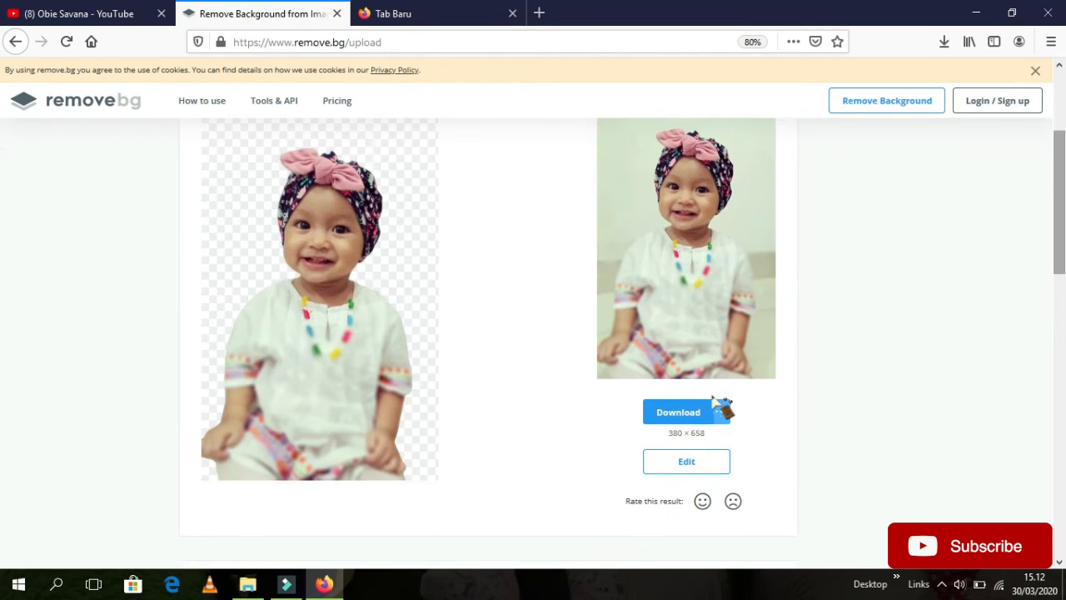
{"action": "left_click", "coordinate": [703, 469]}
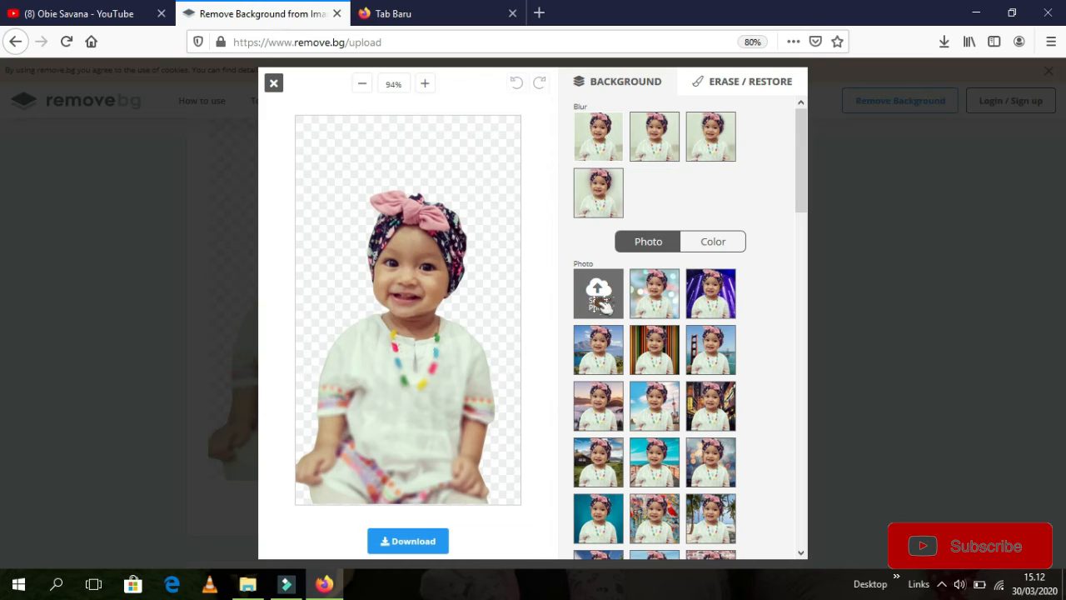
{"action": "left_click", "coordinate": [671, 296]}
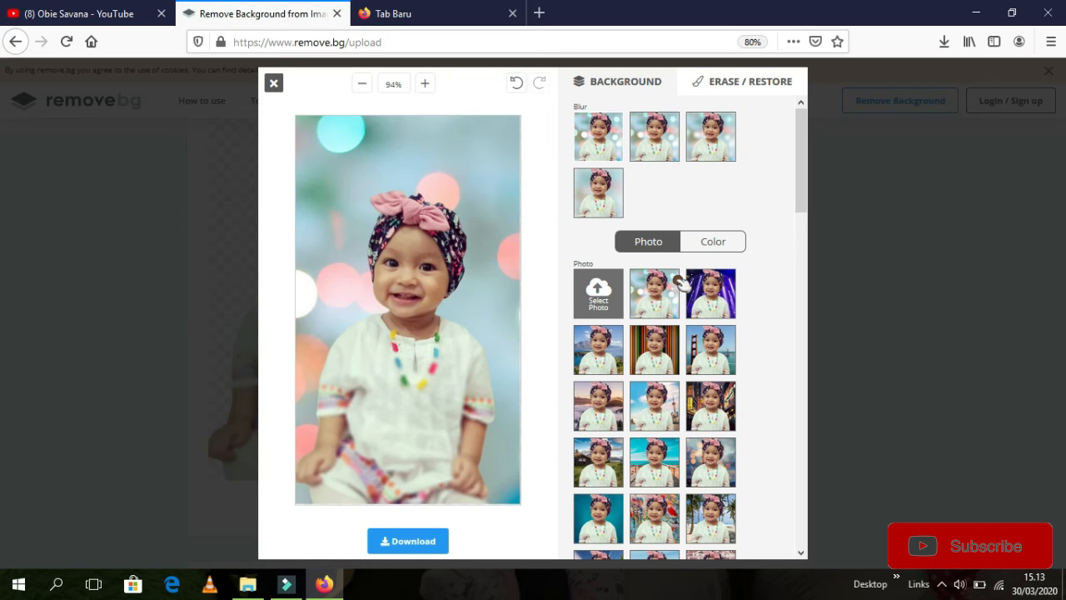
{"action": "left_click", "coordinate": [724, 301]}
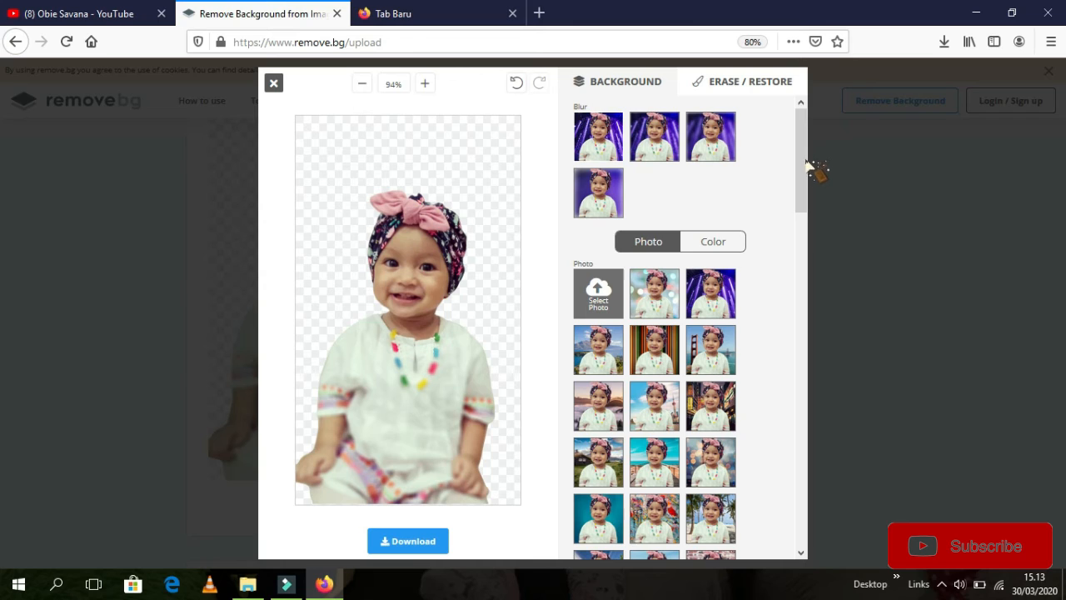
{"action": "left_click_drag", "start_coordinate": [805, 165], "coordinate": [809, 214]}
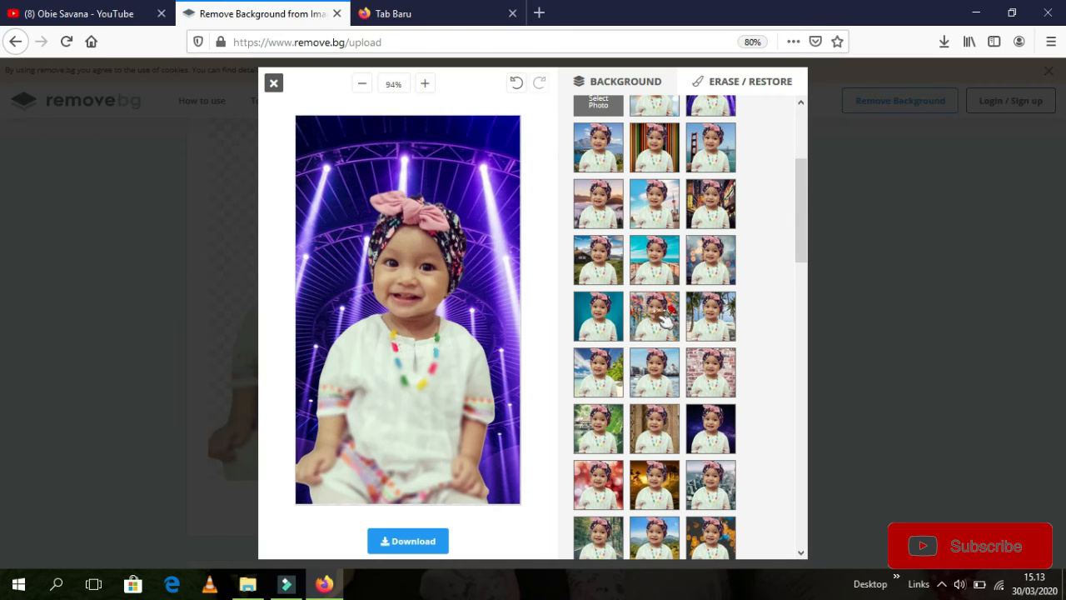
{"action": "left_click", "coordinate": [599, 492]}
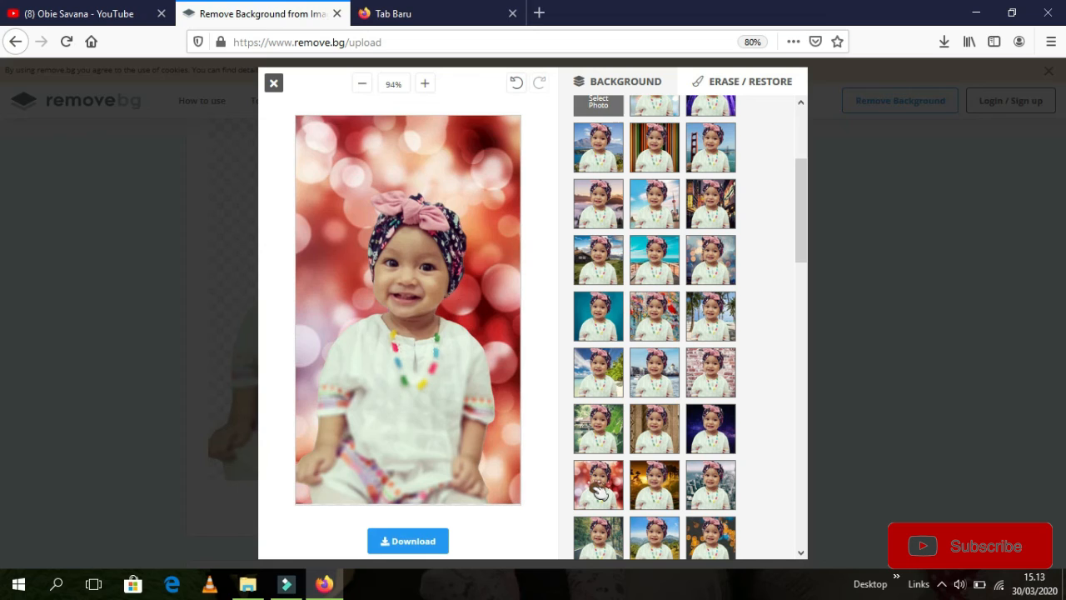
Step: Browse the remaining photo backgrounds and the color options, and return to the photo backgrounds
{"action": "left_click_drag", "start_coordinate": [807, 210], "coordinate": [804, 310]}
{"action": "left_click", "coordinate": [800, 357]}
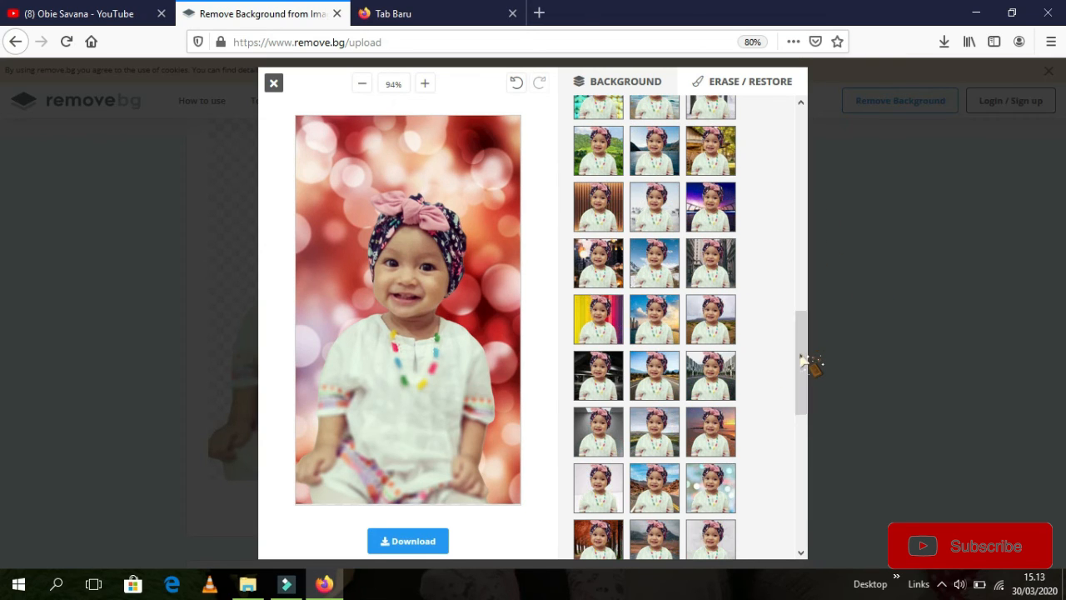
{"action": "left_click_drag", "start_coordinate": [800, 356], "coordinate": [821, 68]}
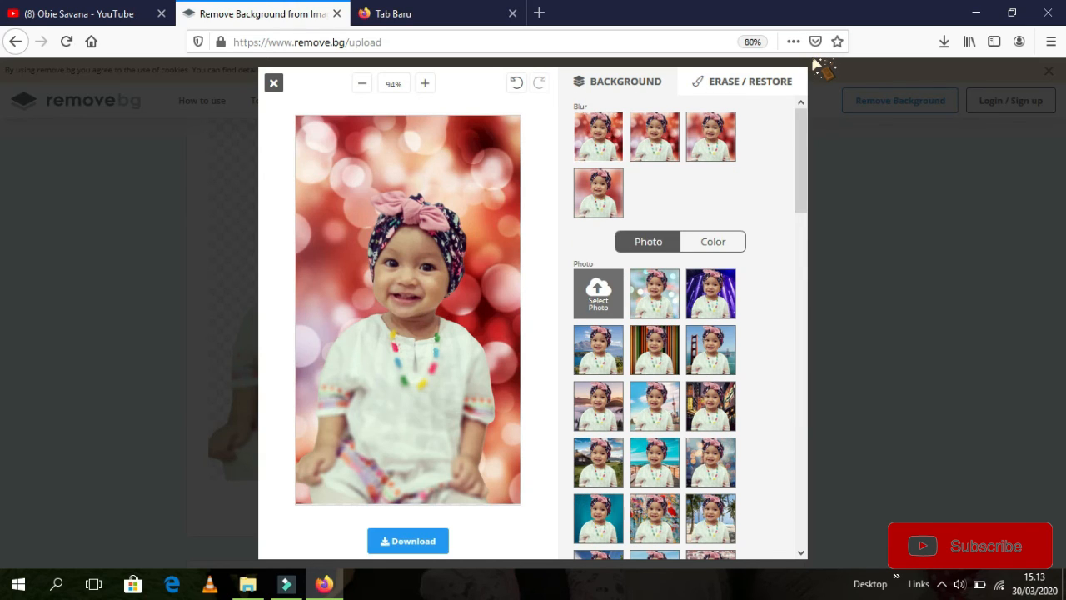
{"action": "left_click", "coordinate": [723, 241]}
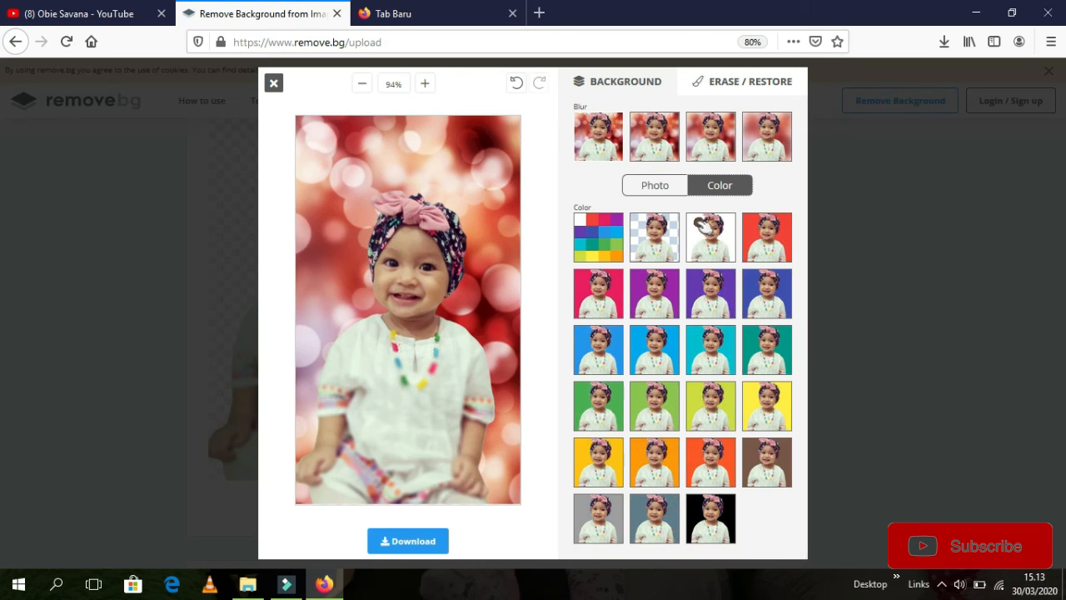
{"action": "left_click", "coordinate": [667, 189]}
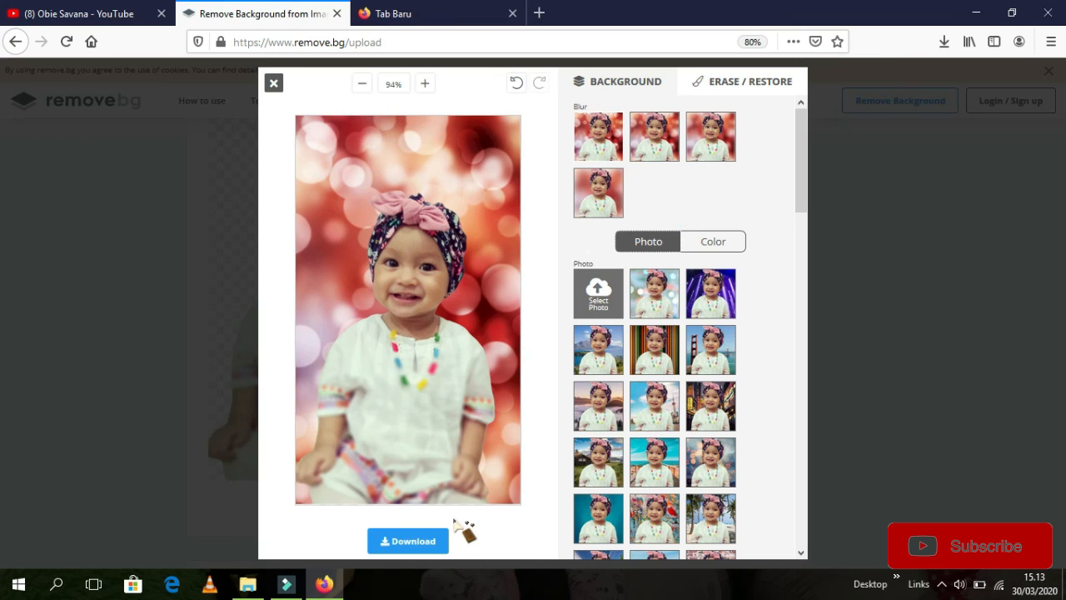
Step: Download the child's edited photo, choosing to open it directly with Foto (baku), and close the viewer after checking the result
{"action": "left_click", "coordinate": [429, 542]}
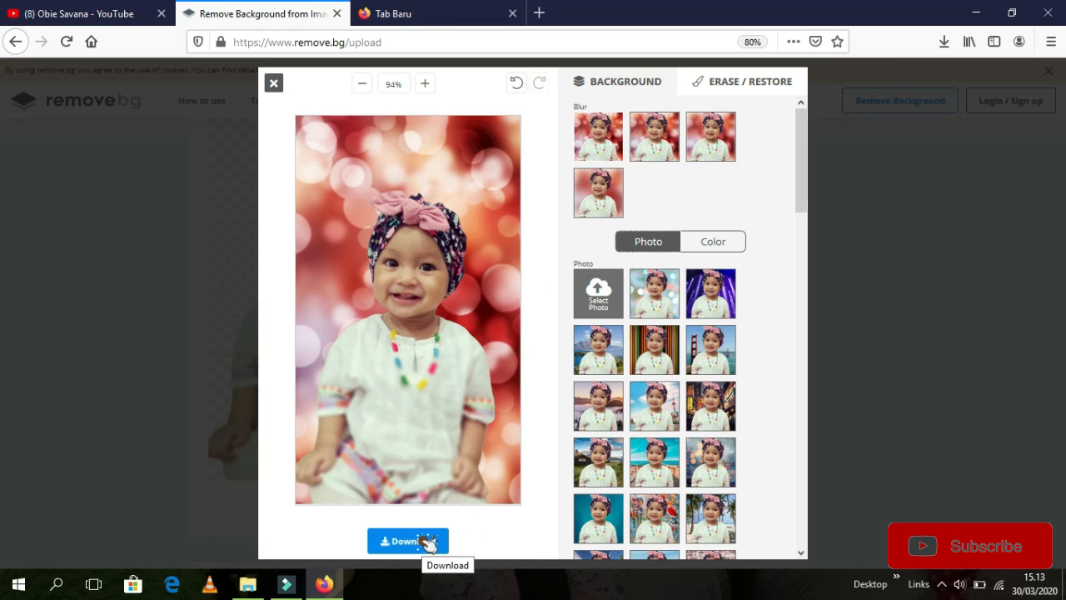
{"action": "left_click", "coordinate": [429, 542]}
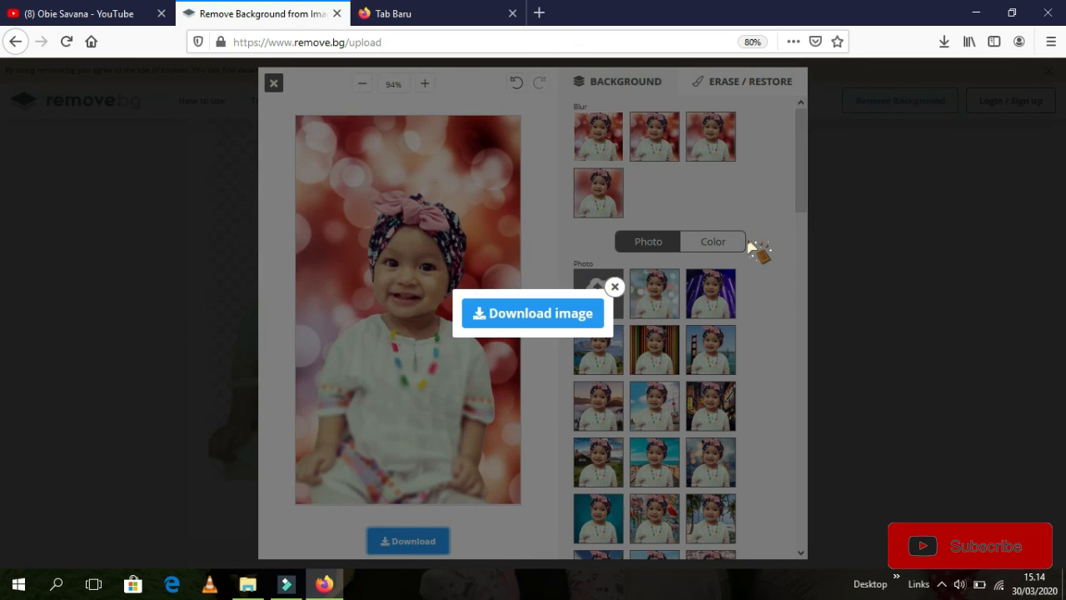
{"action": "left_click", "coordinate": [521, 315]}
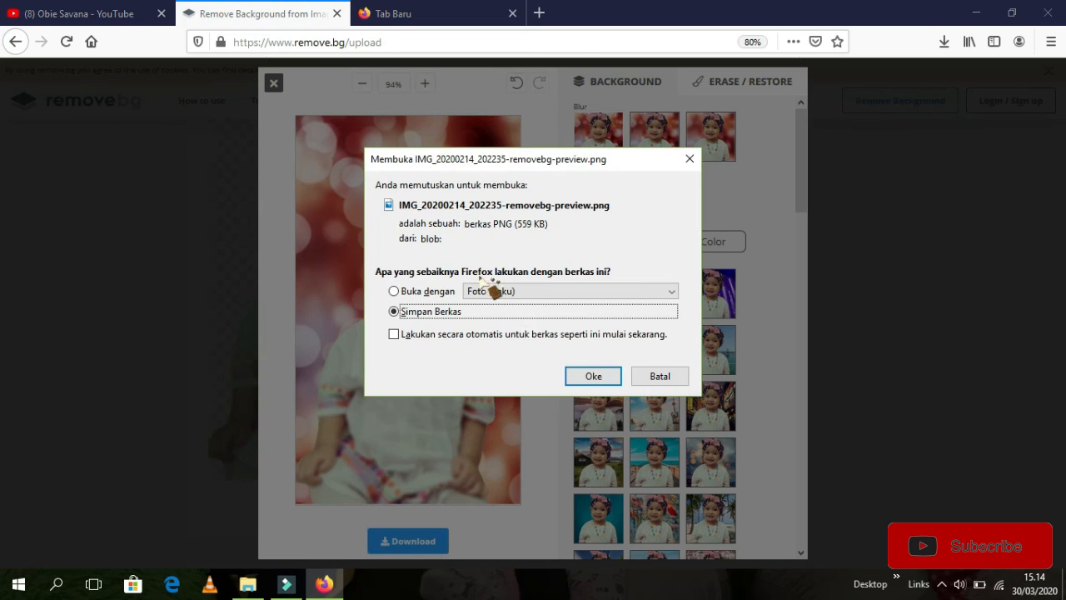
{"action": "left_click", "coordinate": [434, 291]}
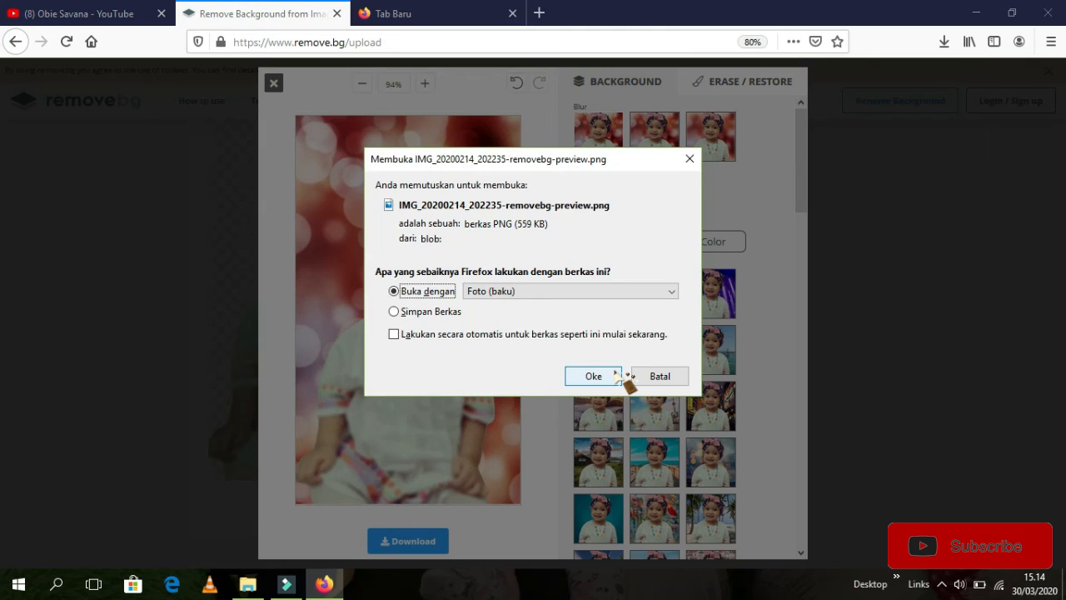
{"action": "left_click", "coordinate": [616, 374]}
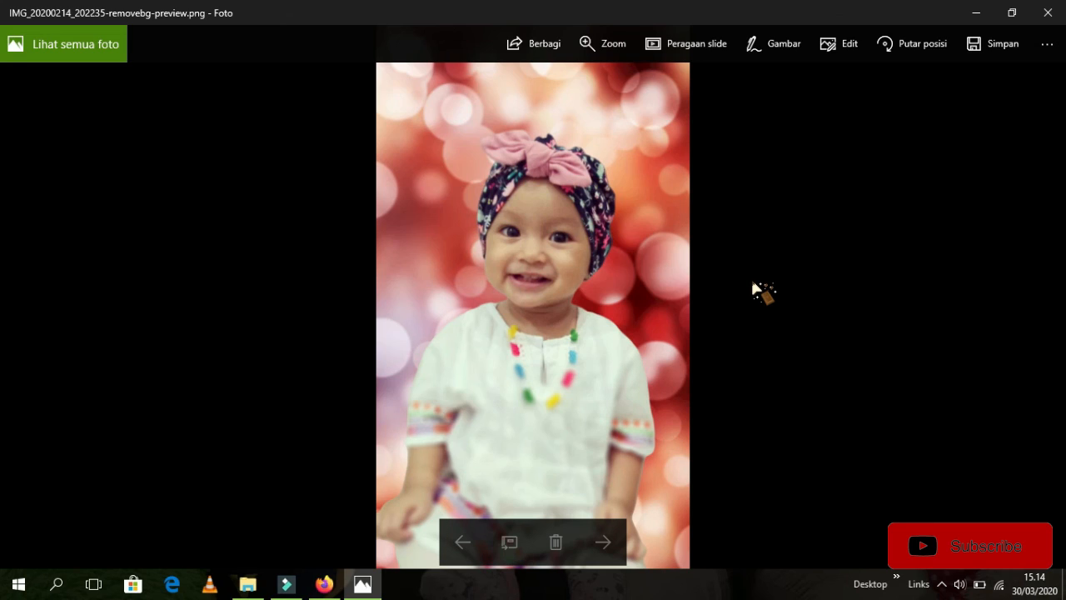
{"action": "left_click", "coordinate": [1061, 10]}
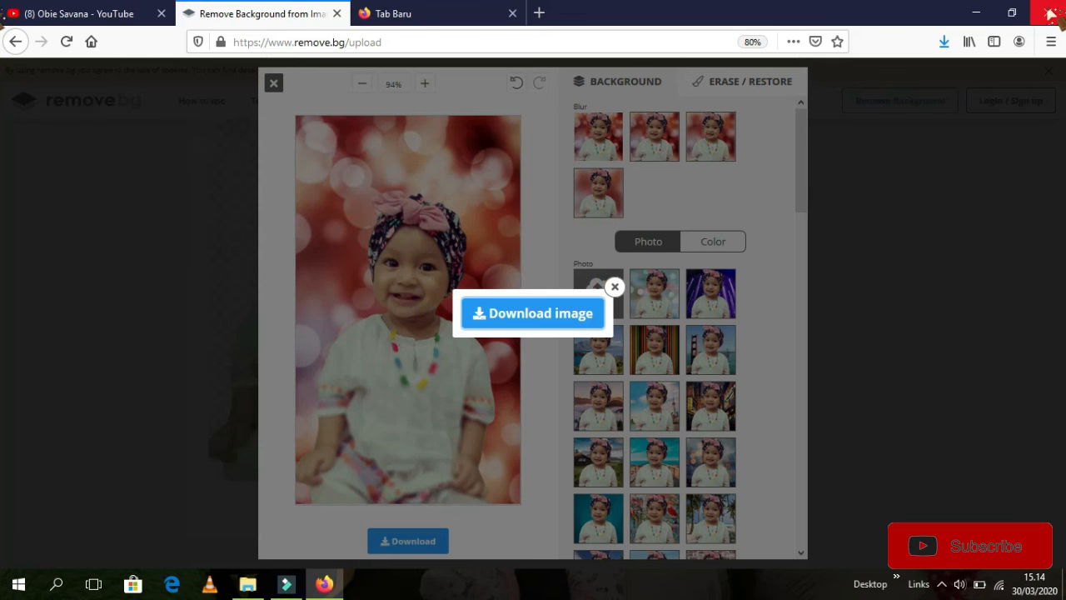